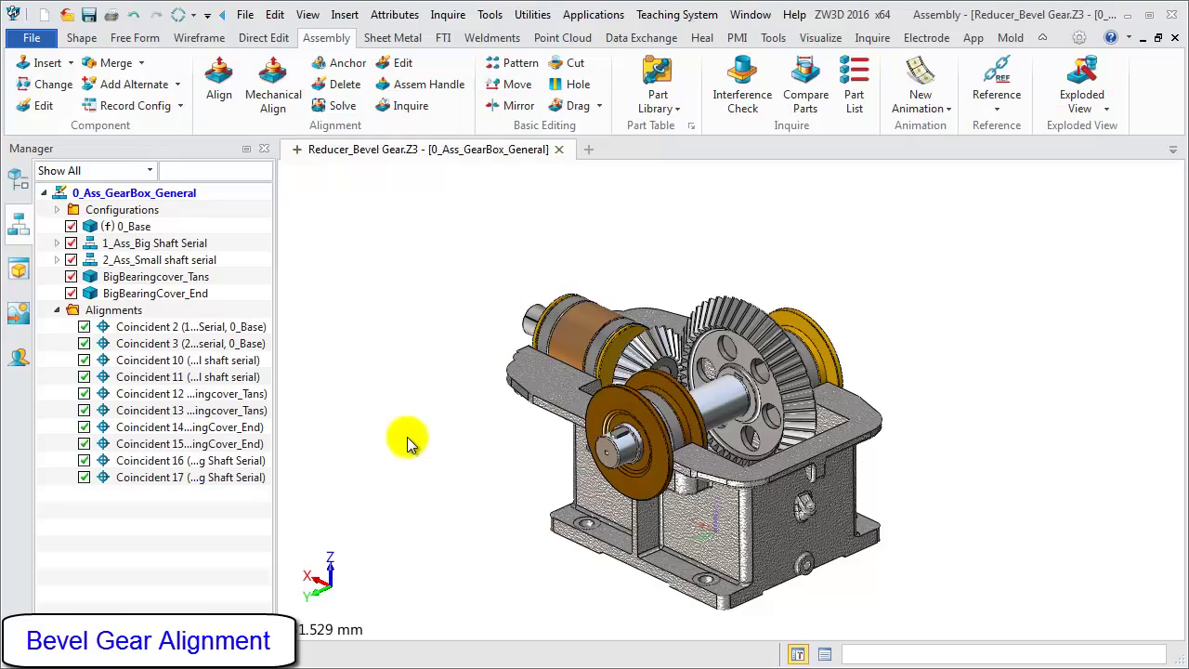
Start the Mechanical Align command on the bevel-gear gearbox assembly
{"action": "left_click", "coordinate": [273, 84]}
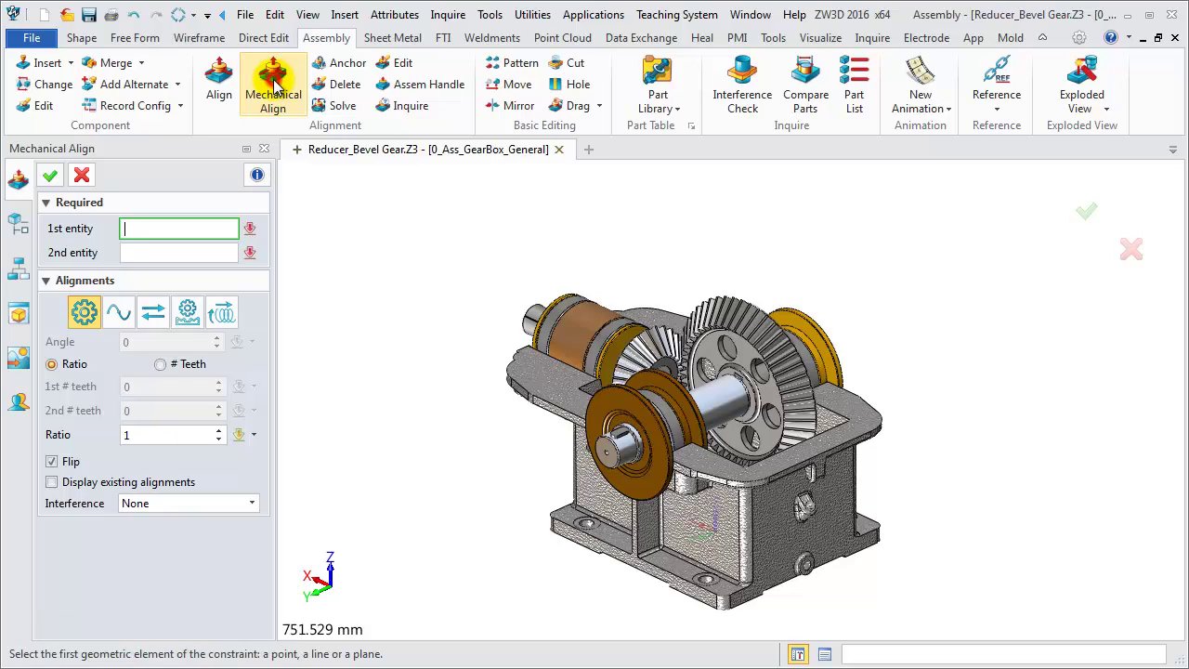
Choose the Gear alignment type and pick the big bevel gear's rim edge as the first element
{"action": "left_click", "coordinate": [84, 313]}
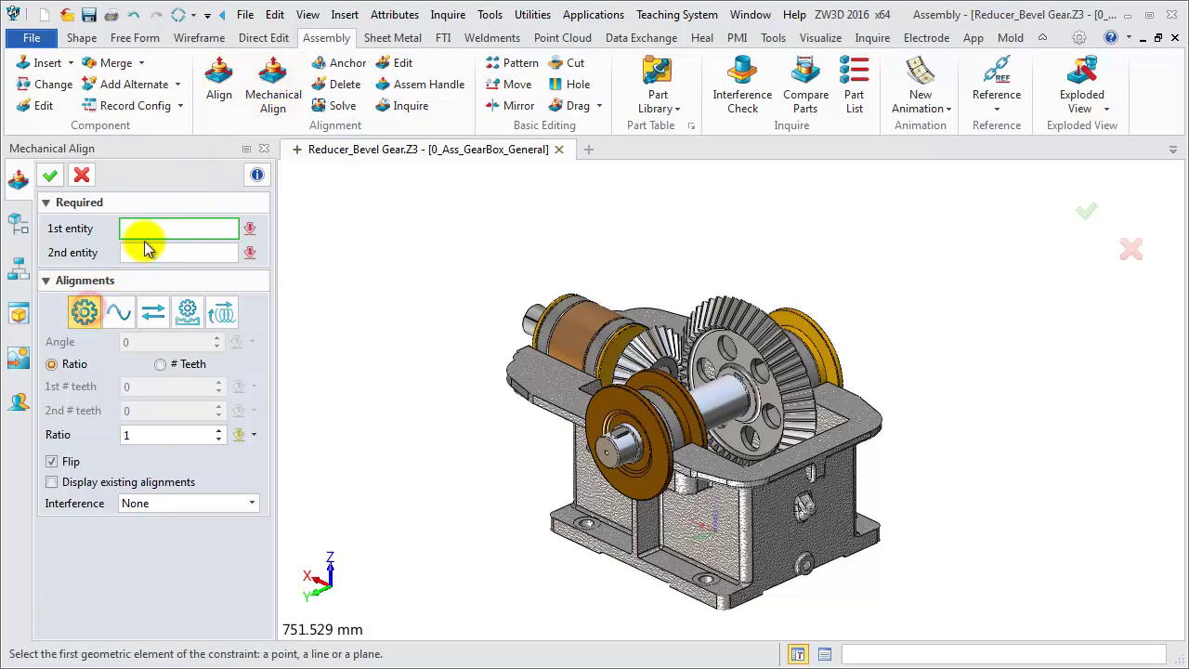
{"action": "left_click", "coordinate": [688, 327]}
{"action": "scroll", "coordinate": [701, 344], "scroll_direction": "up", "scroll_amount": 5}
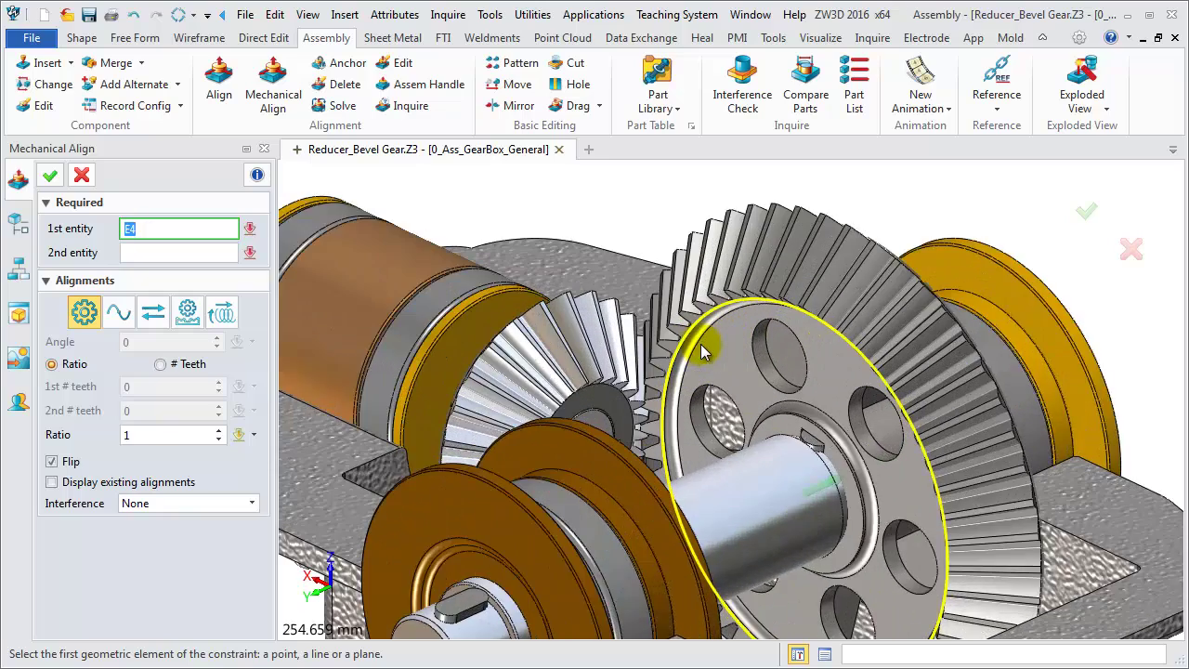
{"action": "left_click", "coordinate": [703, 313]}
{"action": "left_click", "coordinate": [146, 254]}
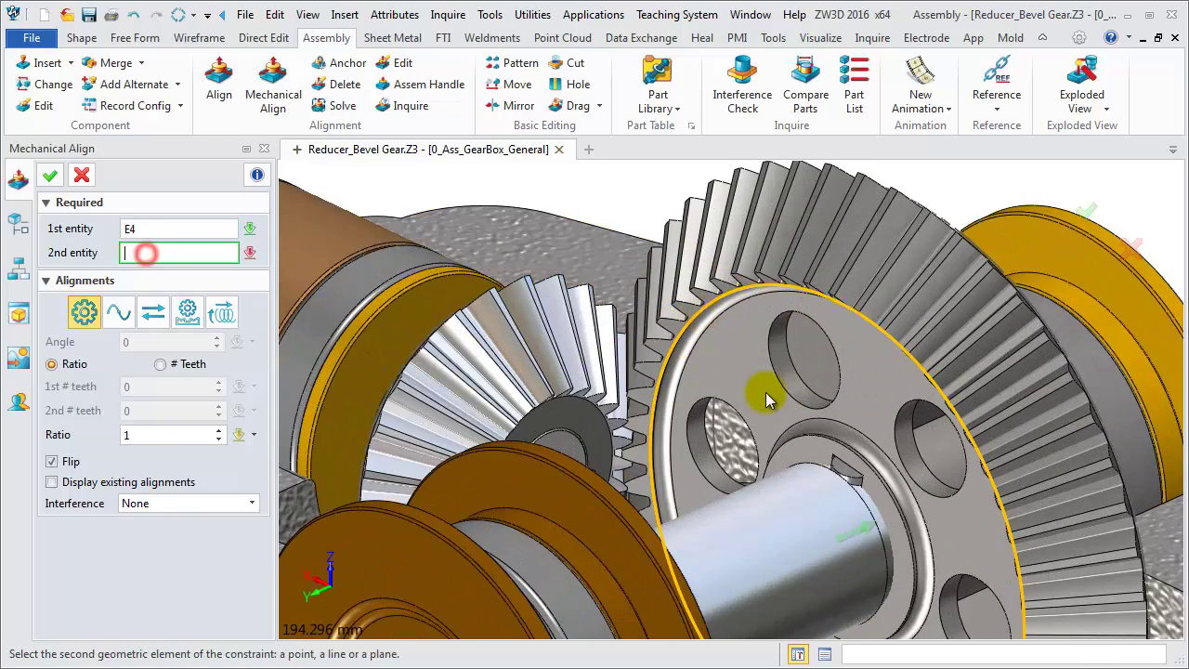
Pick the pinion's rim edge as the second element and apply the gear alignment with ratio 2
{"action": "scroll", "coordinate": [767, 400], "scroll_direction": "down", "scroll_amount": 5}
{"action": "middle_click_drag", "start_coordinate": [766, 400], "coordinate": [661, 339]}
{"action": "left_click", "coordinate": [650, 418]}
{"action": "scroll", "coordinate": [645, 420], "scroll_direction": "up", "scroll_amount": 5}
{"action": "left_click", "coordinate": [645, 385]}
{"action": "left_click", "coordinate": [668, 294]}
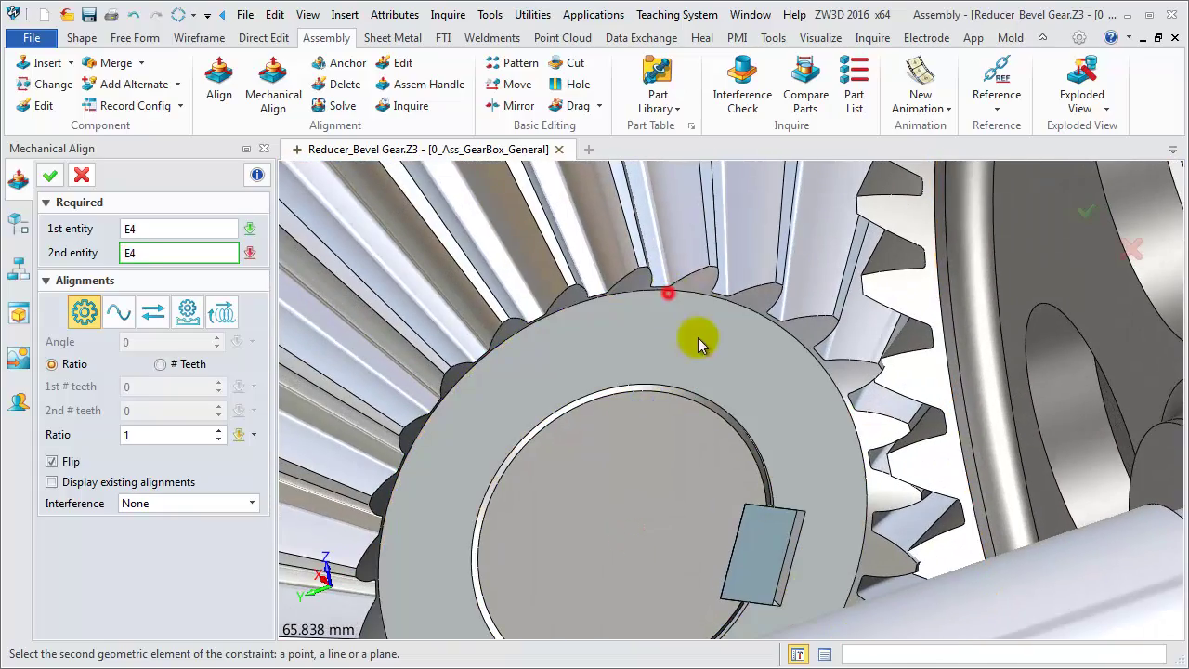
{"action": "scroll", "coordinate": [715, 351], "scroll_direction": "down", "scroll_amount": 6}
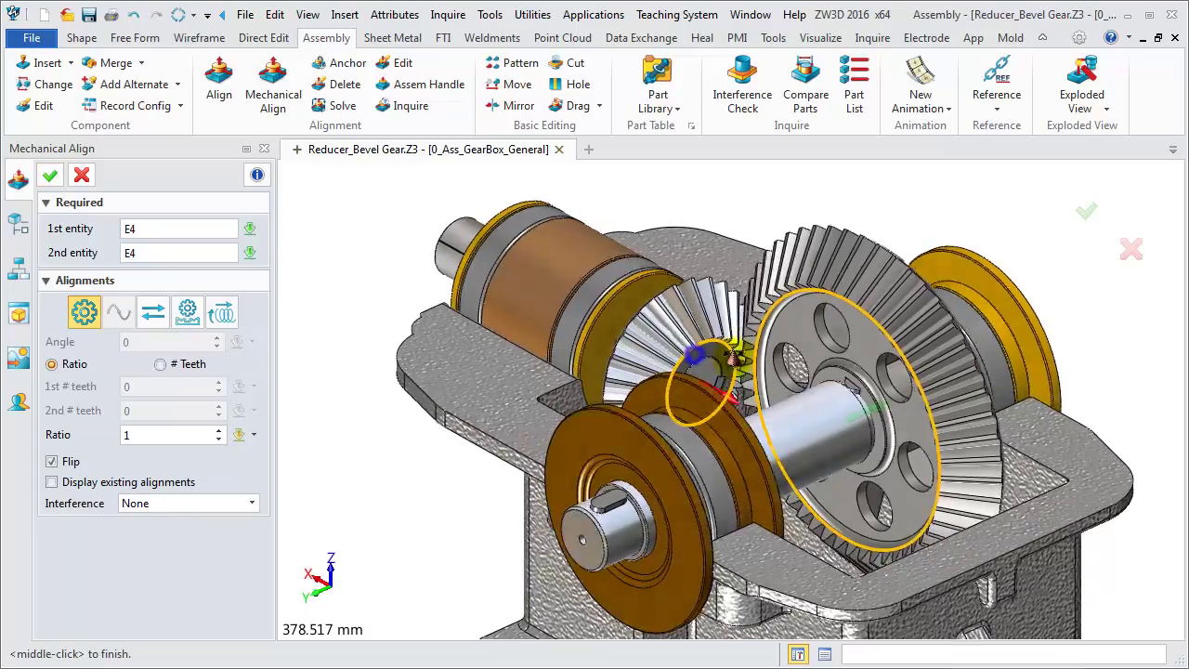
{"action": "middle_click_drag", "start_coordinate": [729, 362], "coordinate": [722, 365]}
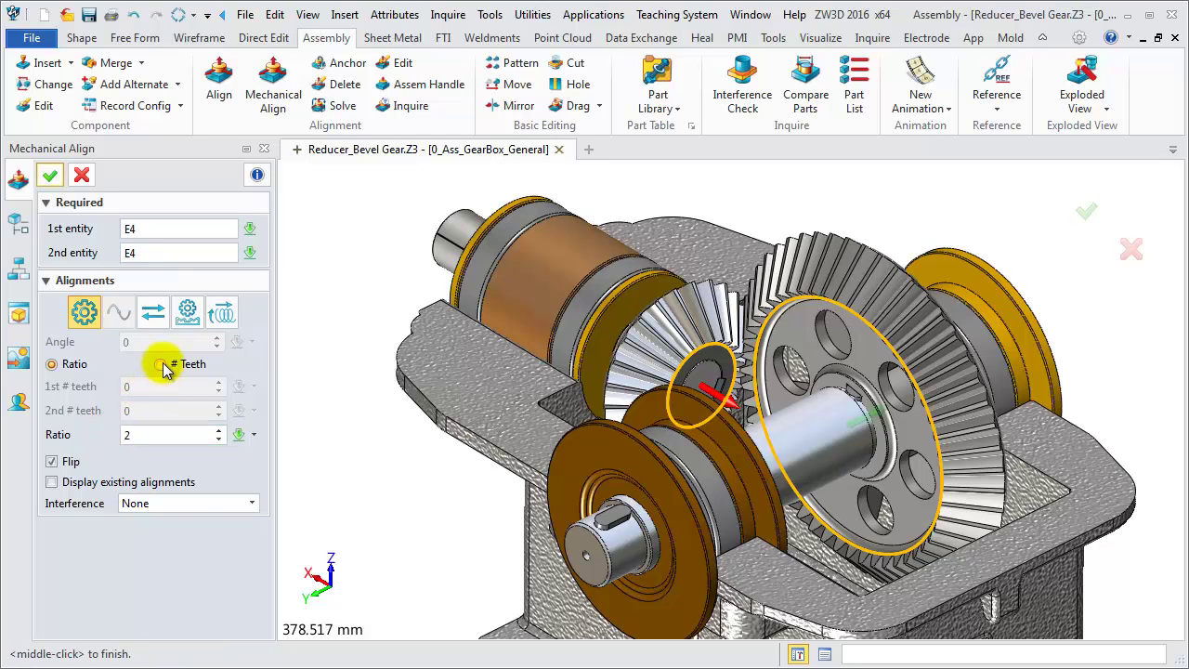
{"action": "left_click", "coordinate": [52, 181]}
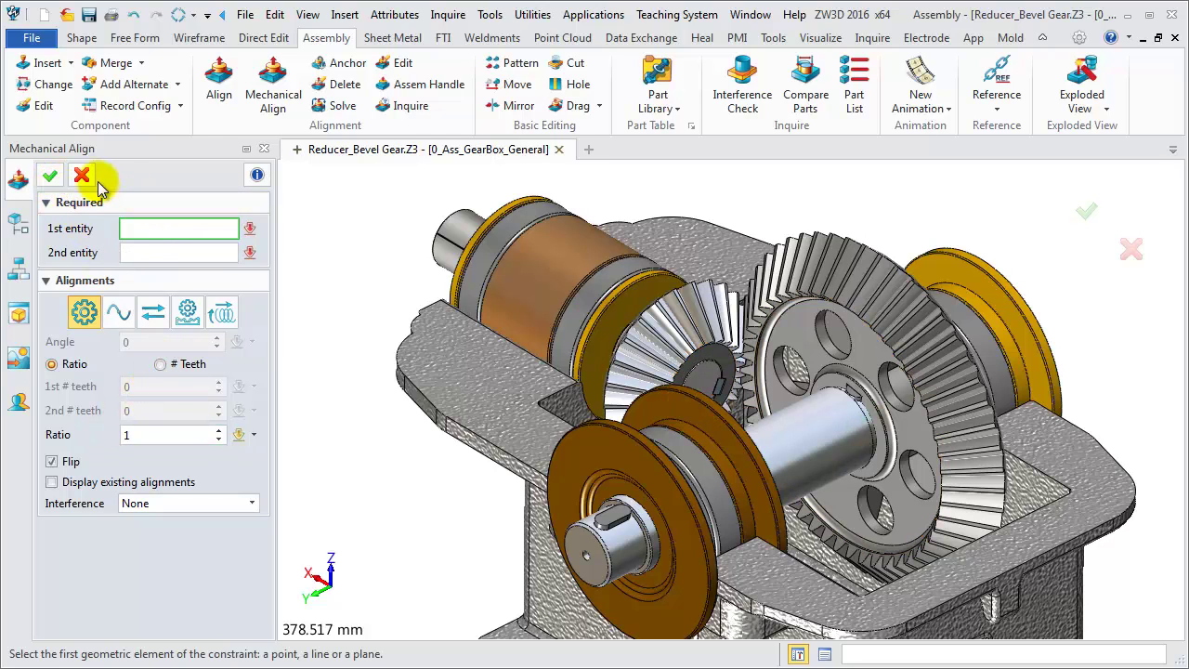
{"action": "left_click", "coordinate": [82, 176]}
Drag the big bevel gear to rotate it and confirm the pinion turns with it
{"action": "left_click", "coordinate": [190, 496]}
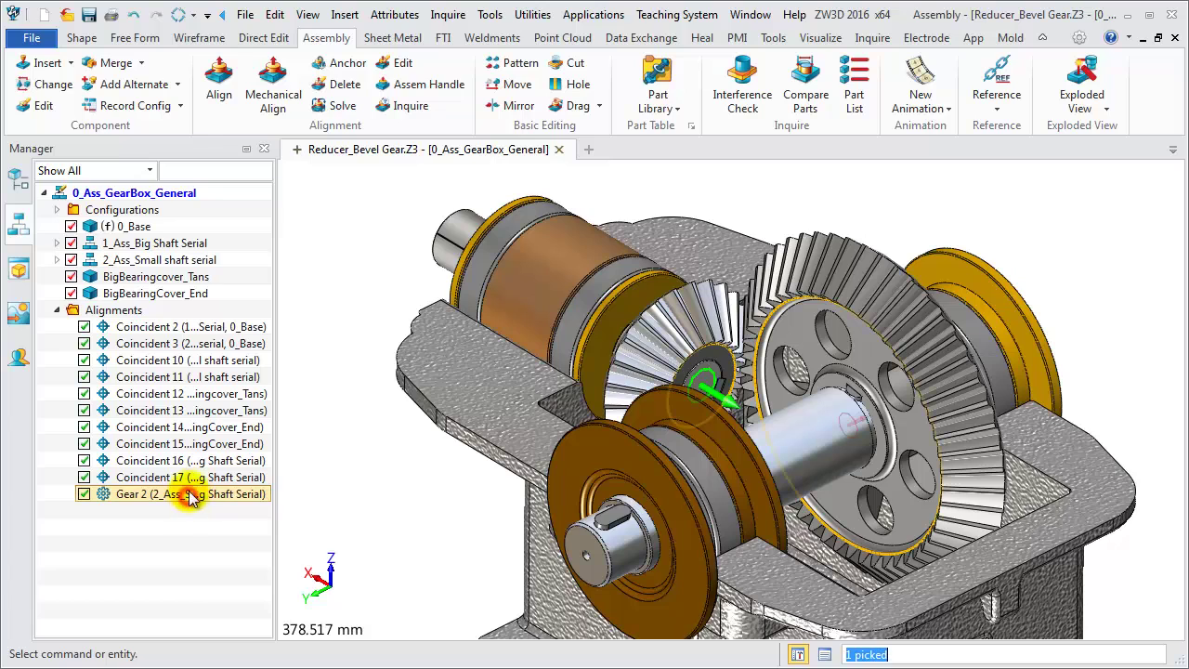
{"action": "scroll", "coordinate": [362, 469], "scroll_direction": "down", "scroll_amount": 3}
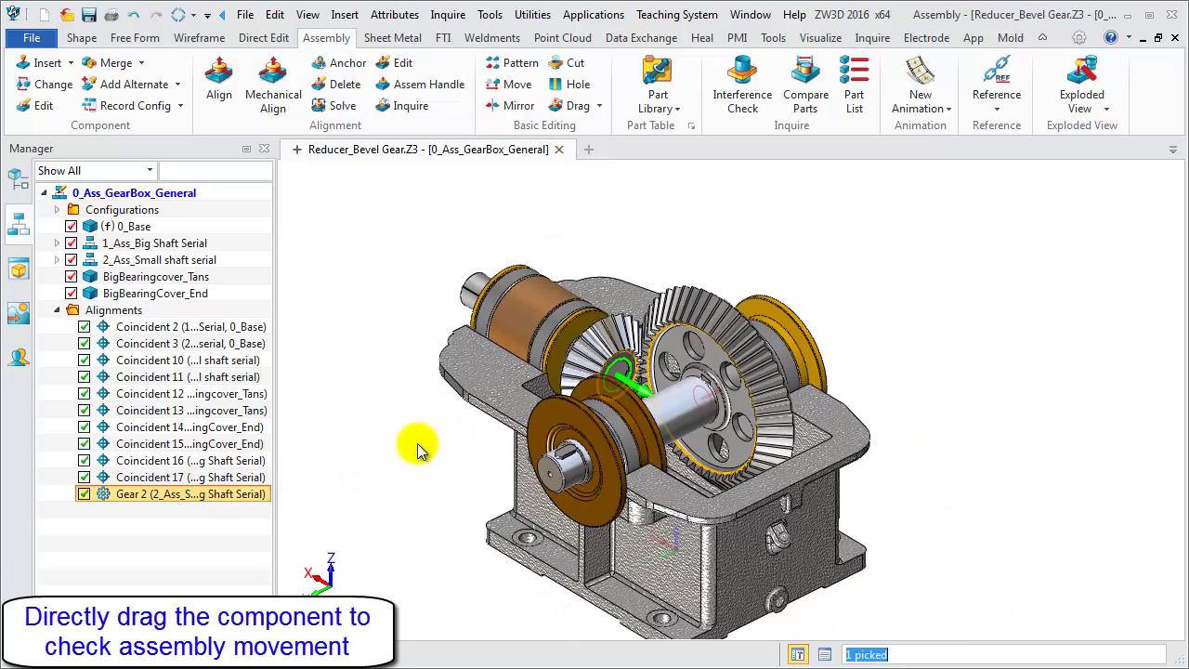
{"action": "left_click", "coordinate": [418, 448]}
{"action": "mouse_move", "coordinate": [665, 321]}
{"action": "left_mouse_down"}
{"action": "mouse_move", "coordinate": [686, 343]}
{"action": "mouse_move", "coordinate": [689, 330]}
{"action": "mouse_move", "coordinate": [683, 318]}
{"action": "mouse_move", "coordinate": [684, 377]}
{"action": "mouse_move", "coordinate": [723, 364]}
{"action": "mouse_move", "coordinate": [681, 319]}
{"action": "left_mouse_up"}
{"action": "middle_click", "coordinate": [681, 319]}
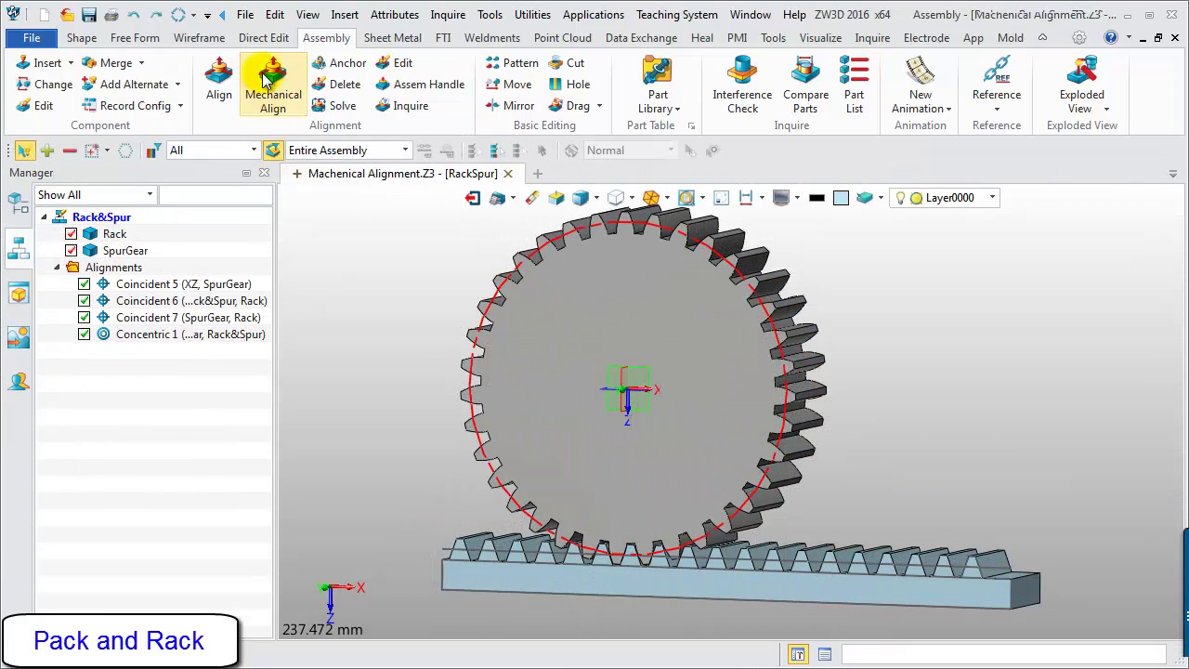
Start a Rack and Pinion alignment with the rack edge and the spur gear's pitch circle picked
{"action": "left_click", "coordinate": [273, 88]}
{"action": "left_click", "coordinate": [436, 547]}
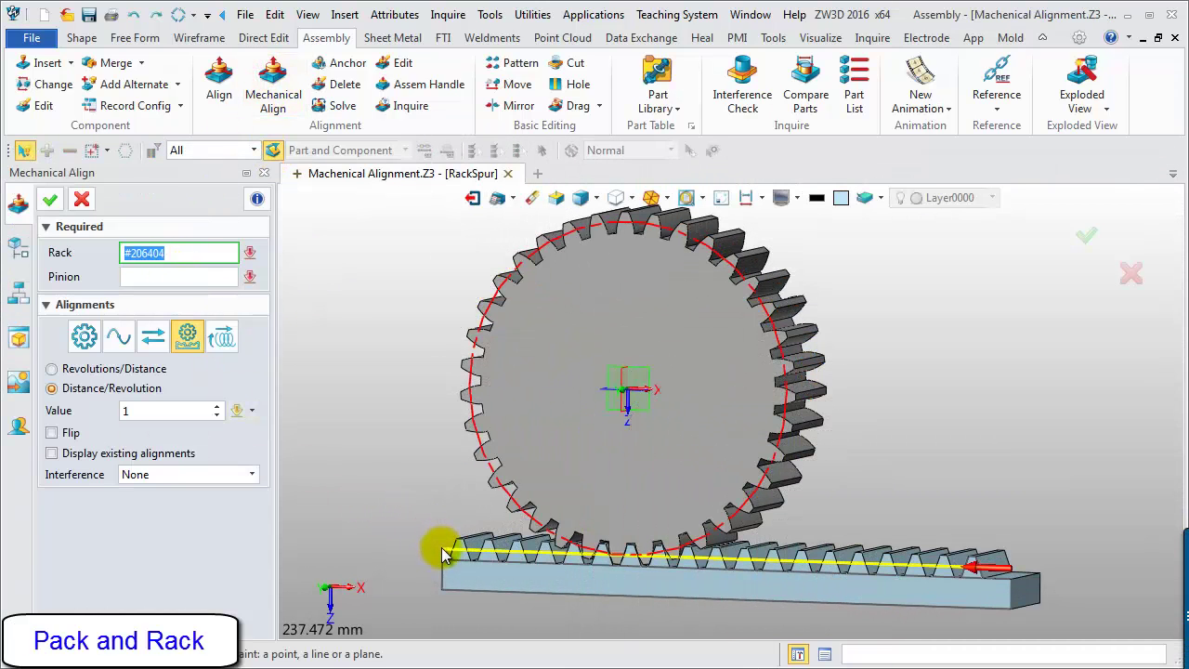
{"action": "scroll", "coordinate": [525, 528], "scroll_direction": "up", "scroll_amount": 1}
{"action": "scroll", "coordinate": [525, 527], "scroll_direction": "up", "scroll_amount": 2}
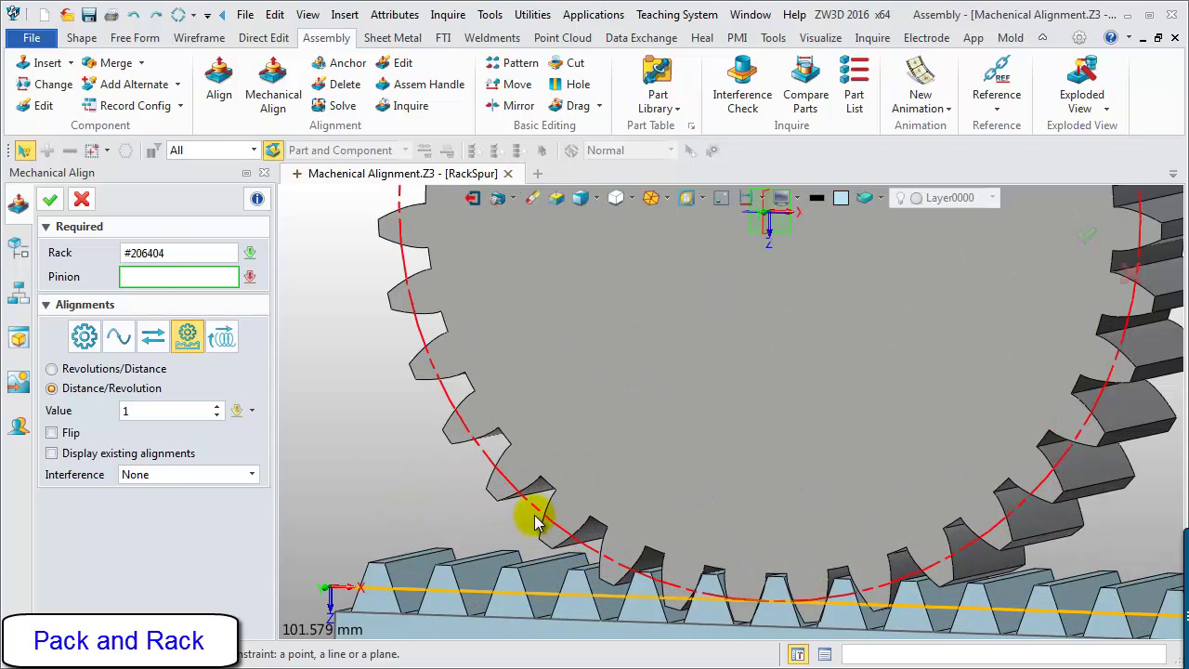
{"action": "left_click", "coordinate": [534, 518]}
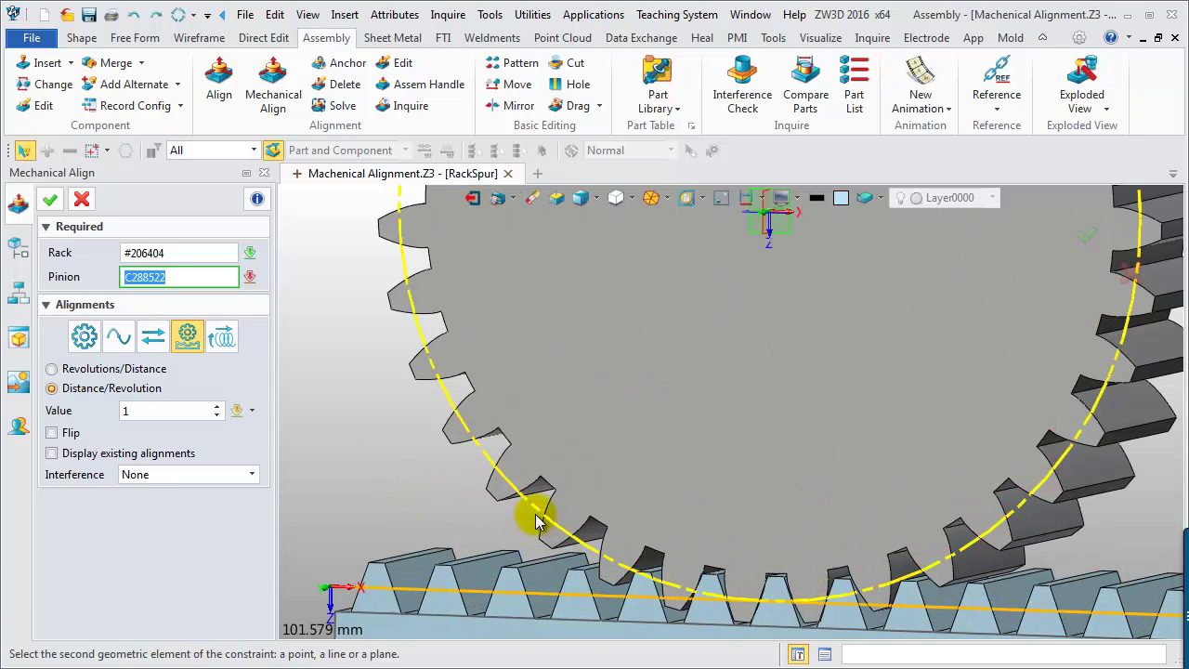
{"action": "scroll", "coordinate": [527, 506], "scroll_direction": "down", "scroll_amount": 3}
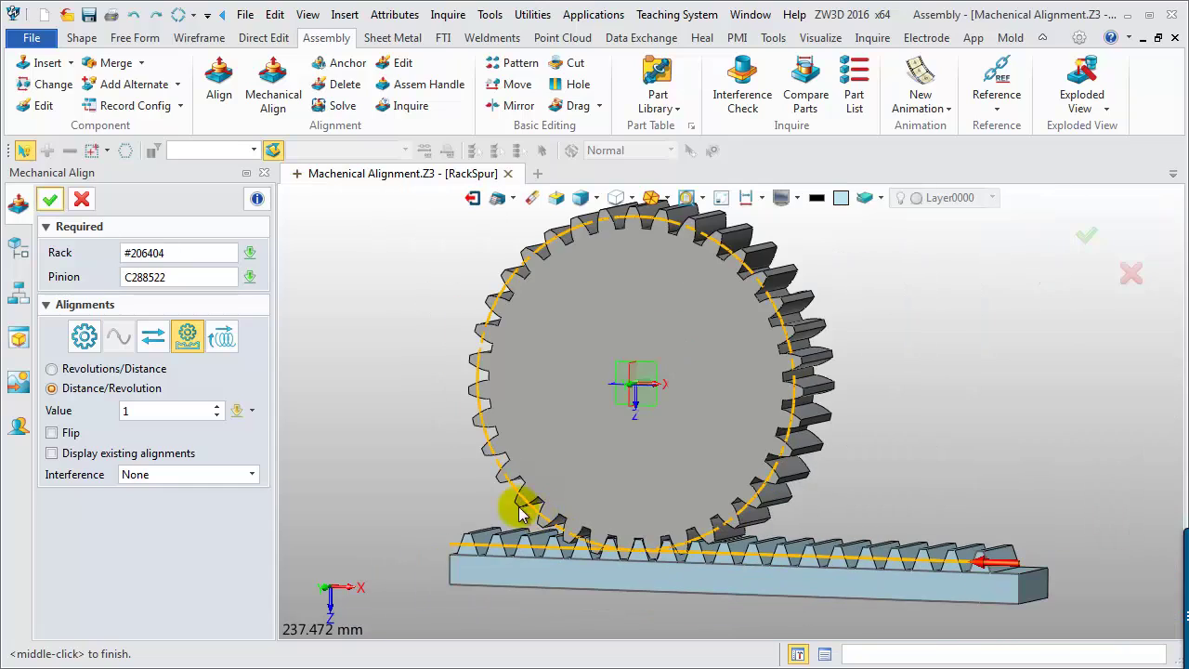
{"action": "left_click", "coordinate": [168, 413]}
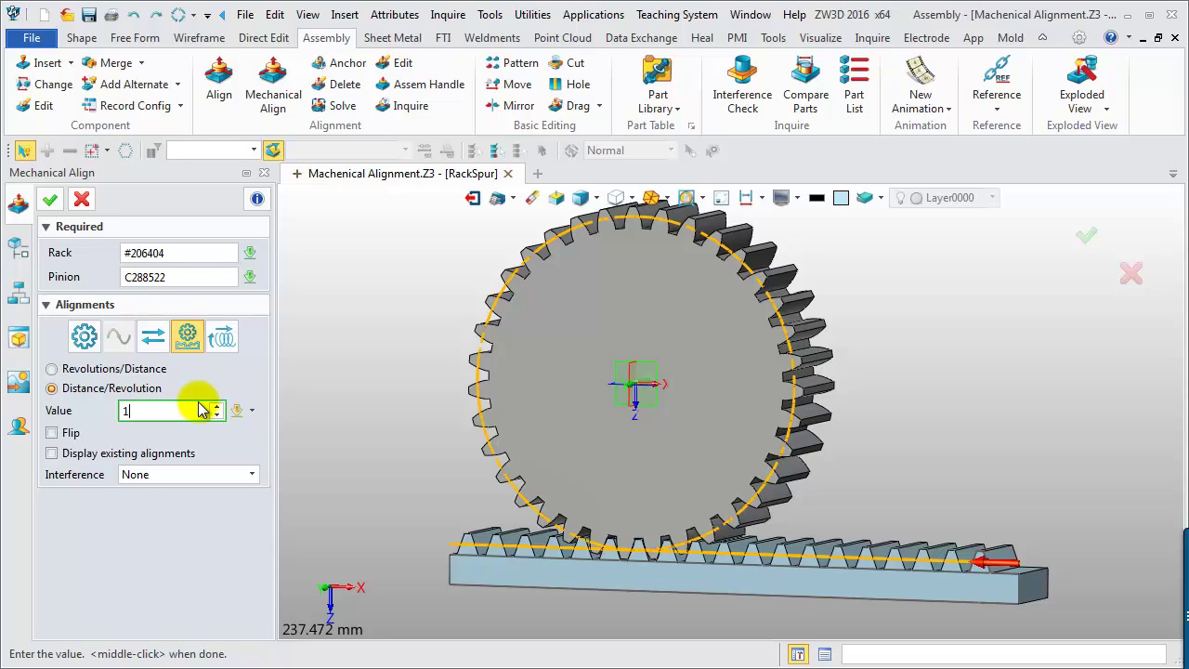
{"action": "left_click", "coordinate": [251, 414]}
Switch the distance value to an expression and insert SpurGear's Zn and P variables
{"action": "left_click", "coordinate": [273, 472]}
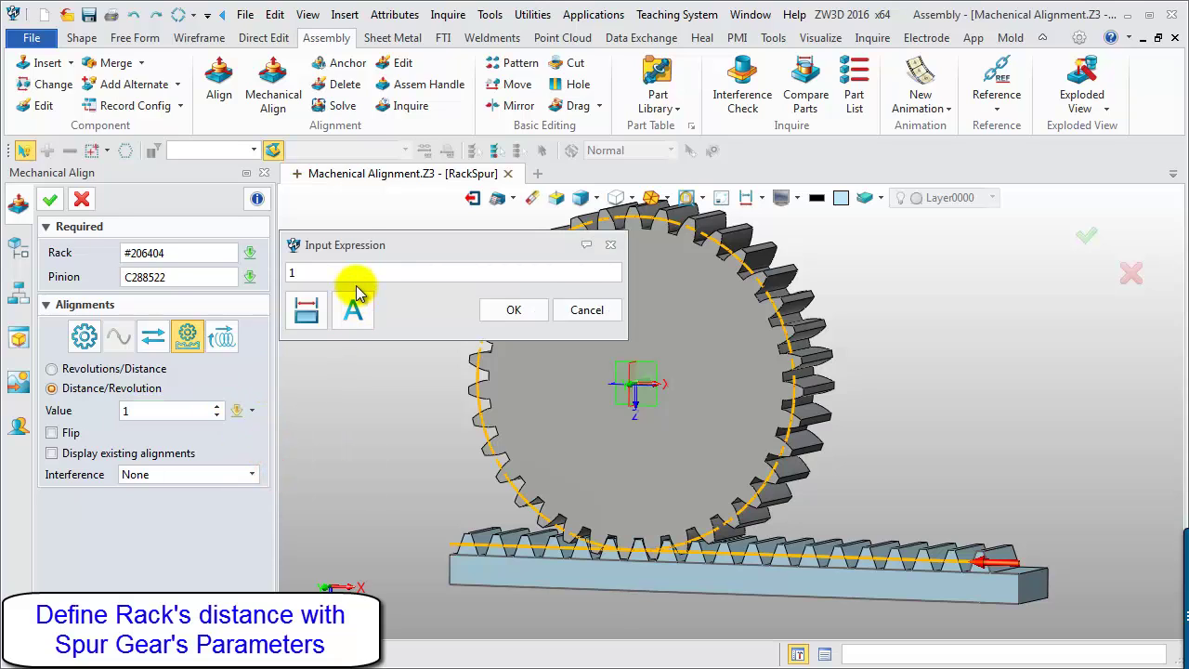
{"action": "key", "text": "BackSpace"}
{"action": "left_click", "coordinate": [353, 309]}
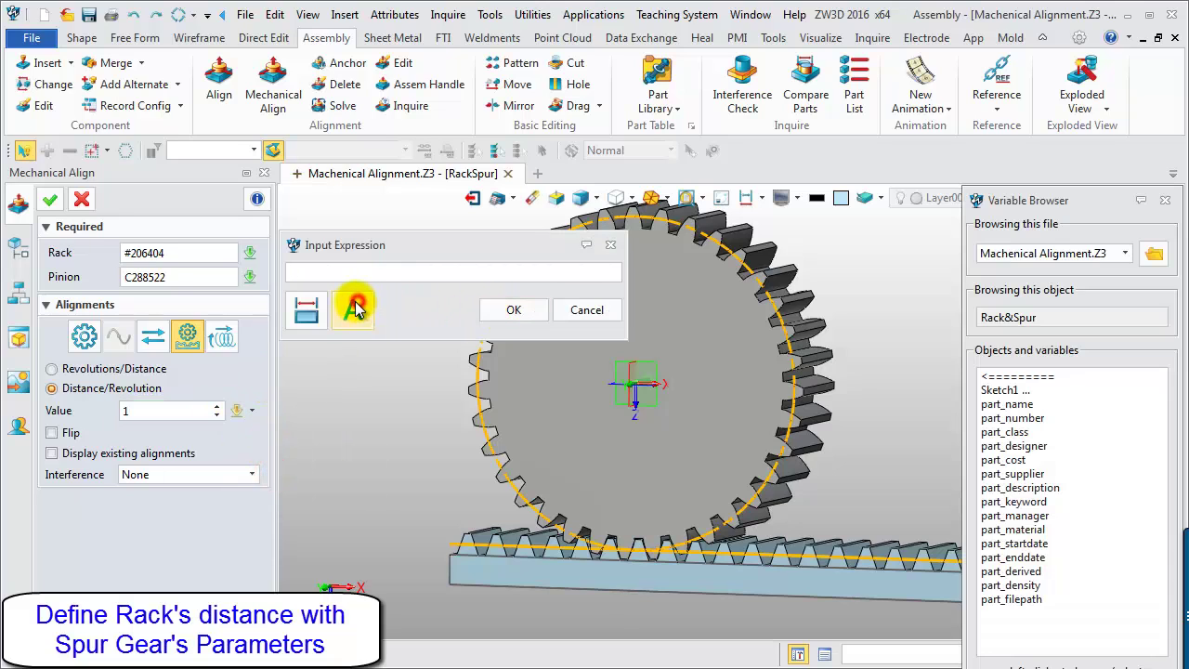
{"action": "double_click", "coordinate": [986, 376]}
{"action": "double_click", "coordinate": [1011, 431]}
{"action": "double_click", "coordinate": [1004, 404]}
{"action": "double_click", "coordinate": [1012, 529]}
{"action": "double_click", "coordinate": [1012, 528]}
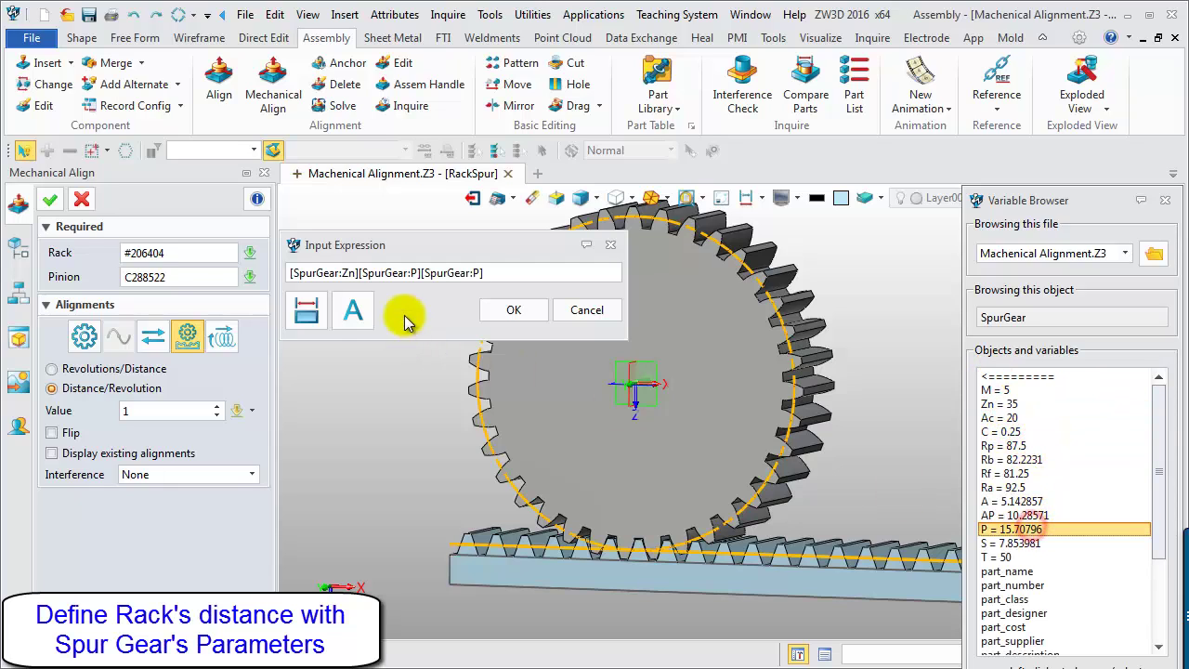
Complete the expression as [SpurGear:Zn]*[SpurGear:P] and apply the Rack Pinion 9 alignment
{"action": "left_click", "coordinate": [498, 272]}
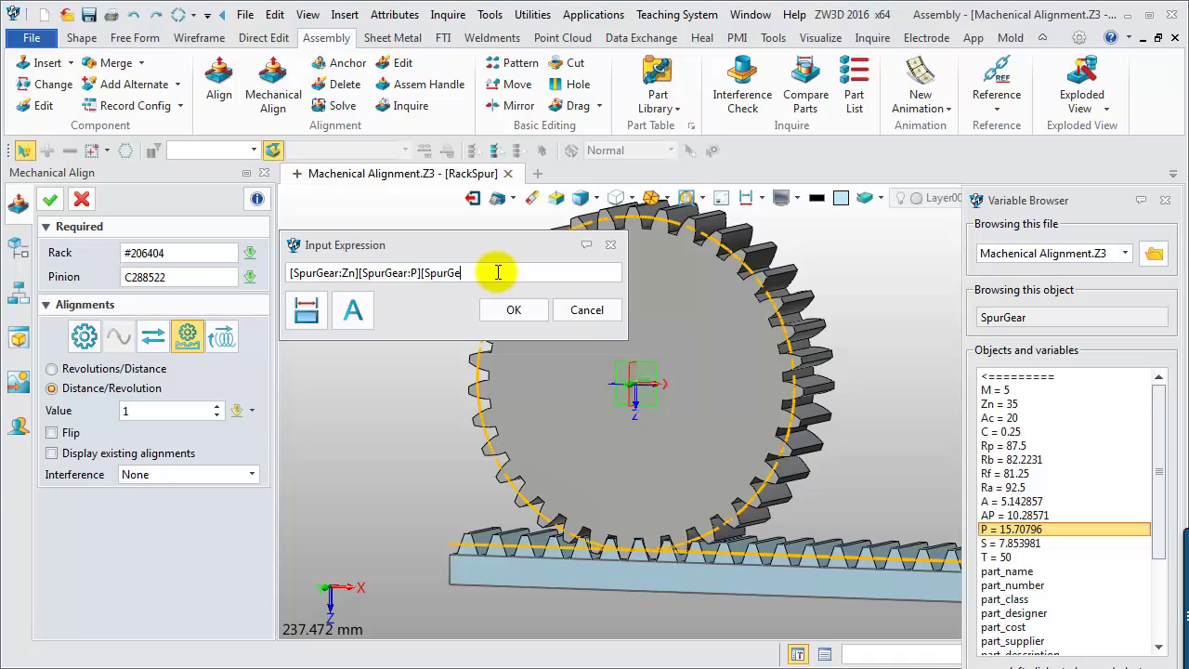
{"action": "left_click", "coordinate": [359, 273]}
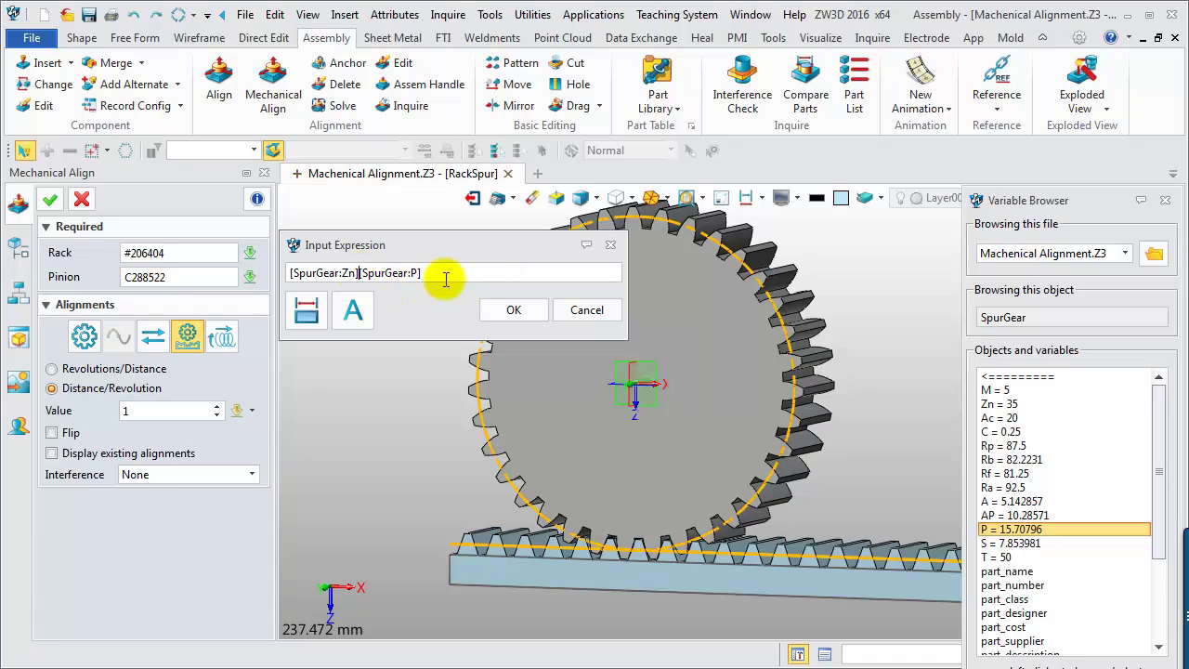
{"action": "left_click", "coordinate": [514, 310]}
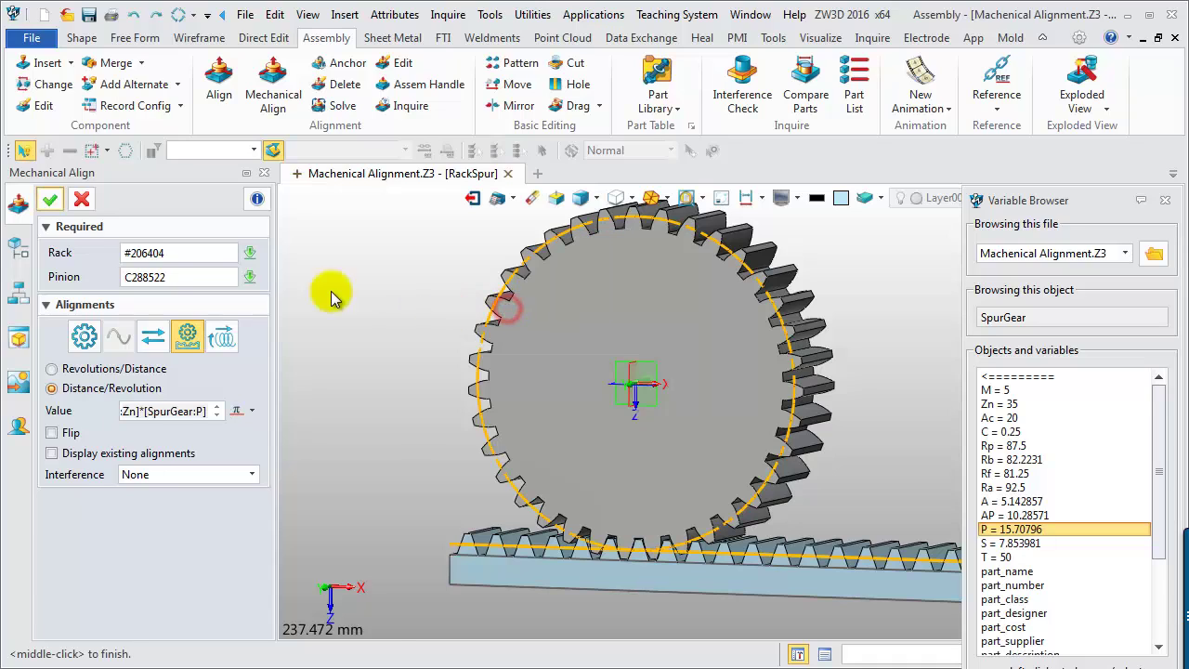
{"action": "left_click", "coordinate": [51, 199]}
Slide the rack left to confirm the spur gear rolls along it, then start Mechanical Align on GuidingRail.Z3
{"action": "left_click", "coordinate": [53, 200]}
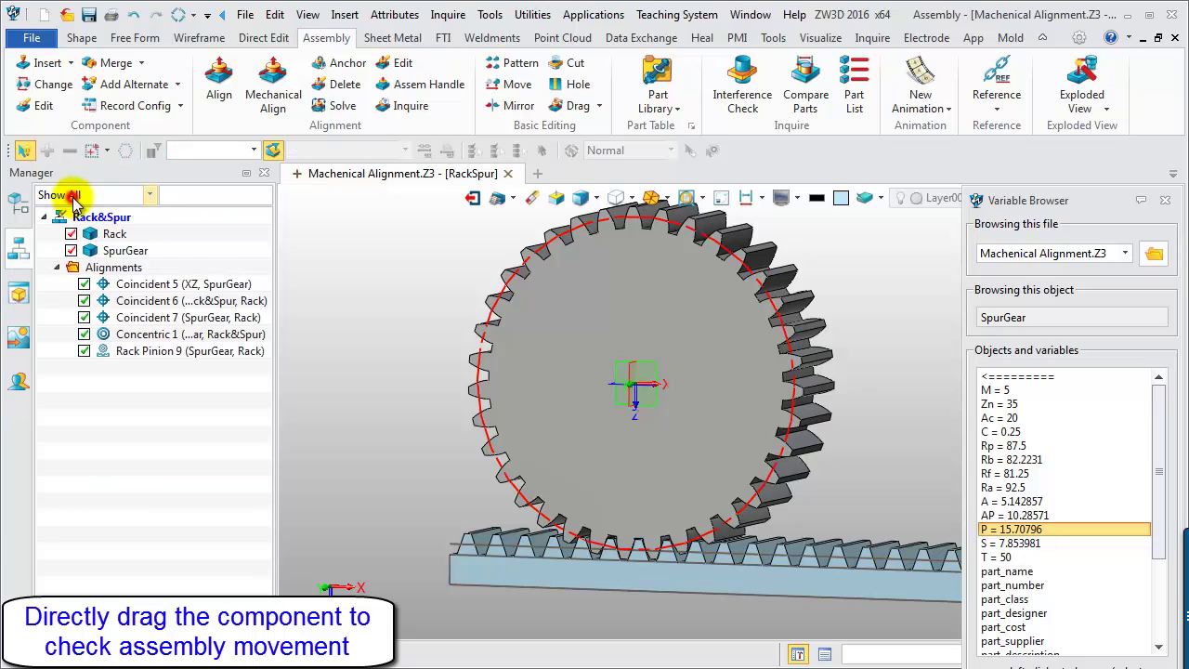
{"action": "left_click", "coordinate": [130, 351]}
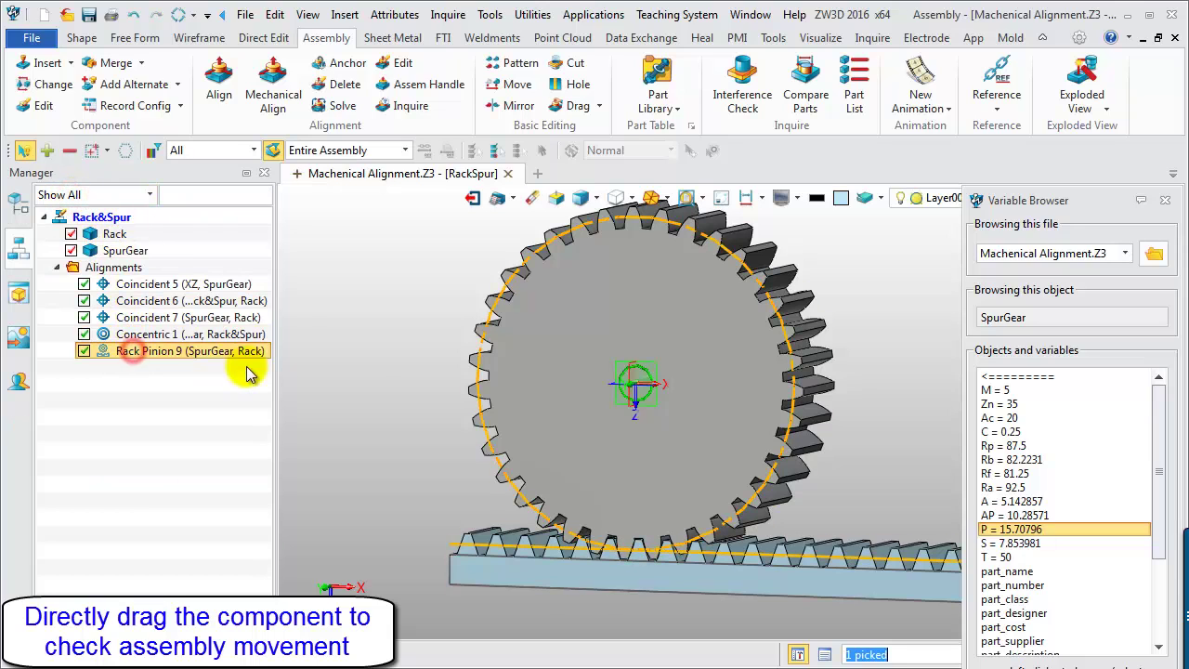
{"action": "left_click", "coordinate": [375, 381]}
{"action": "scroll", "coordinate": [376, 381], "scroll_direction": "down", "scroll_amount": 2}
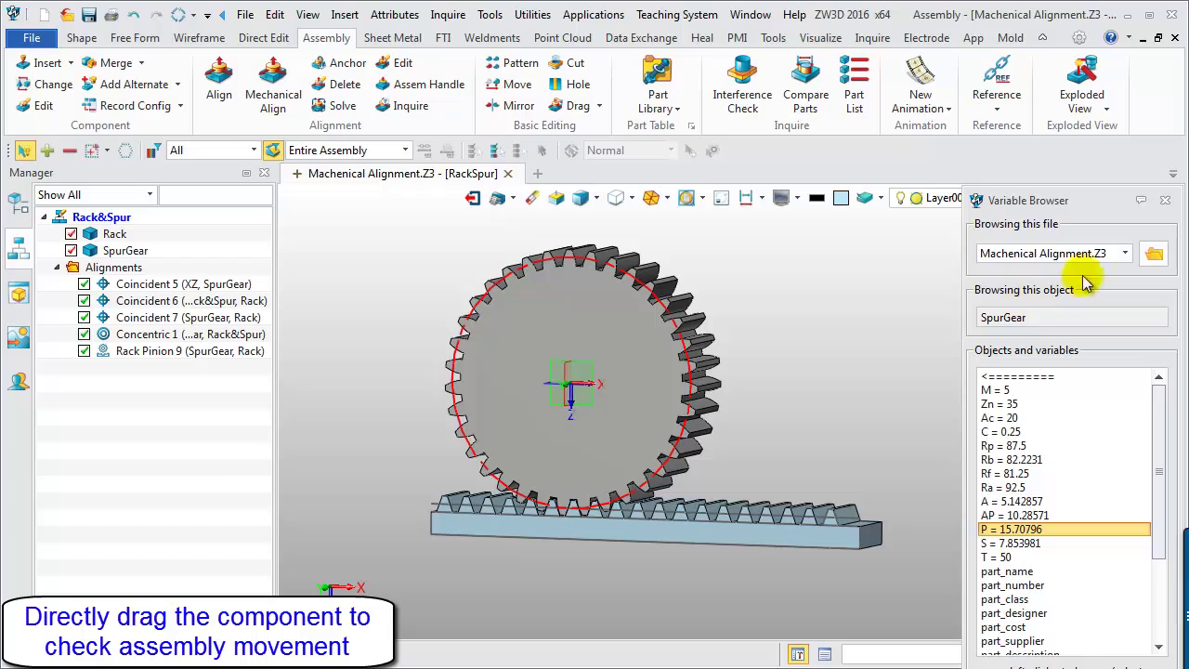
{"action": "left_click", "coordinate": [1166, 199]}
{"action": "left_click_drag", "start_coordinate": [555, 526], "coordinate": [456, 525]}
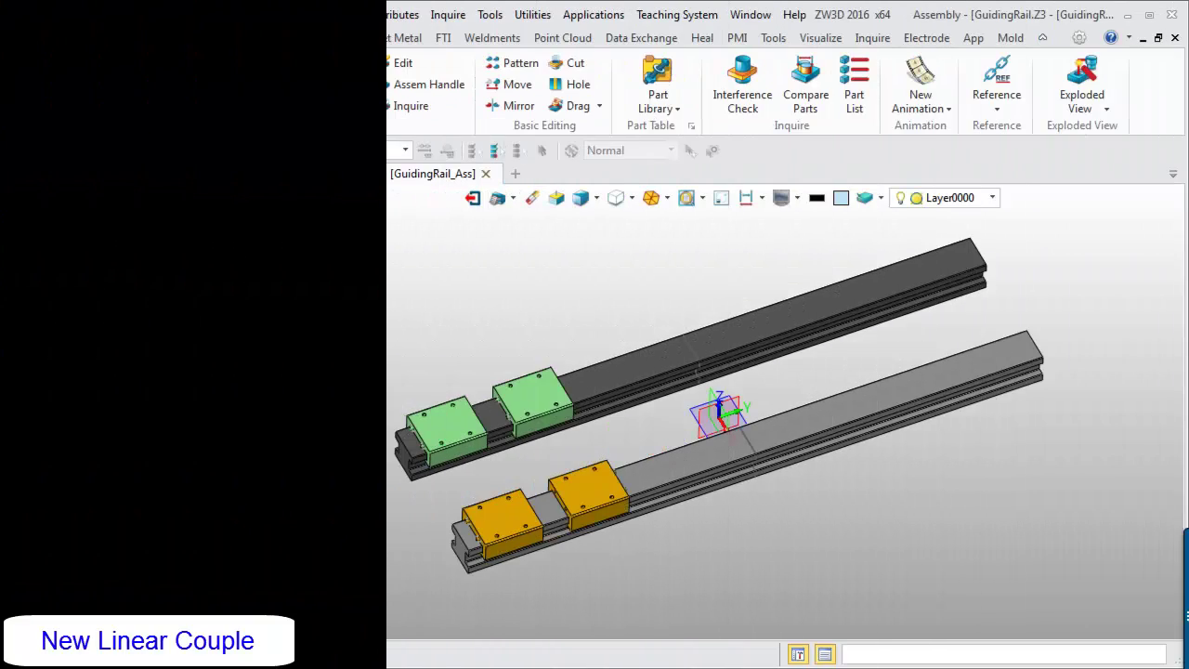
{"action": "left_click", "coordinate": [272, 93]}
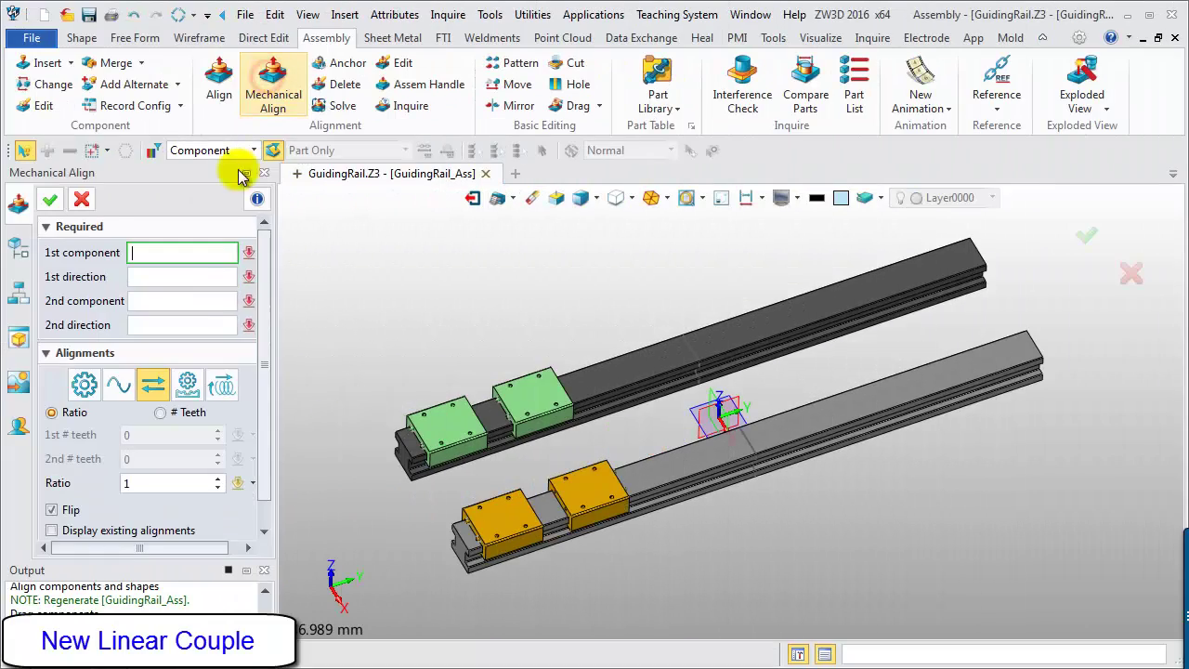
Choose Linear Coupling, picking green Slider_2 and its rail edge E58 as the first direction
{"action": "left_click", "coordinate": [155, 388]}
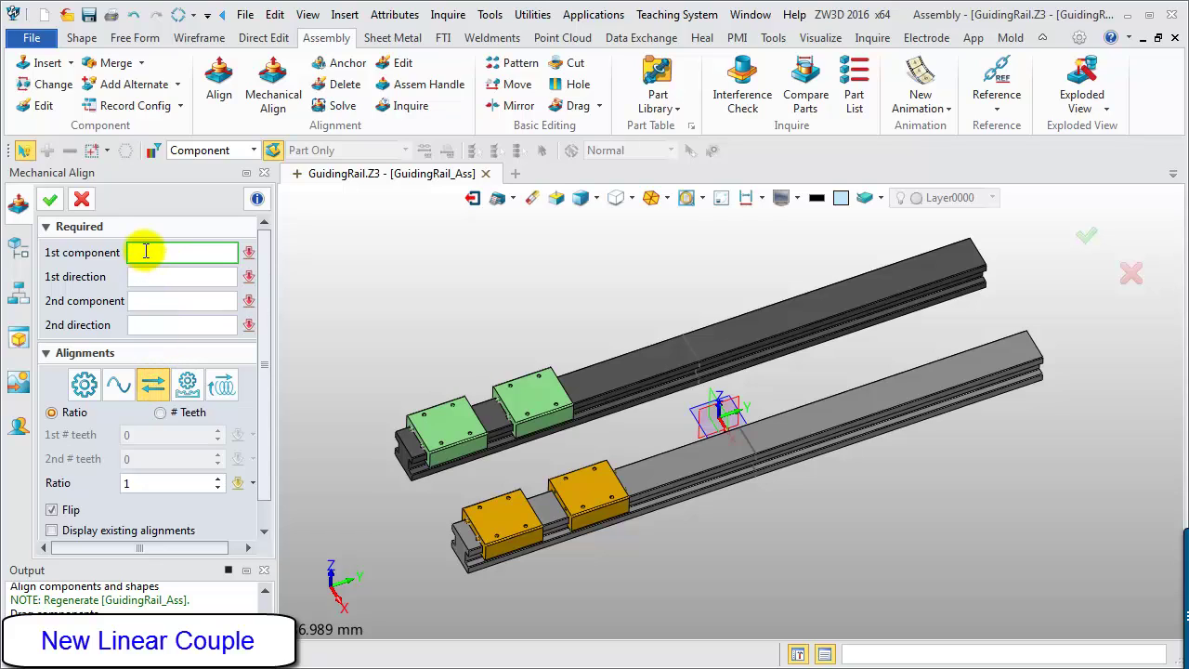
{"action": "left_click", "coordinate": [433, 415]}
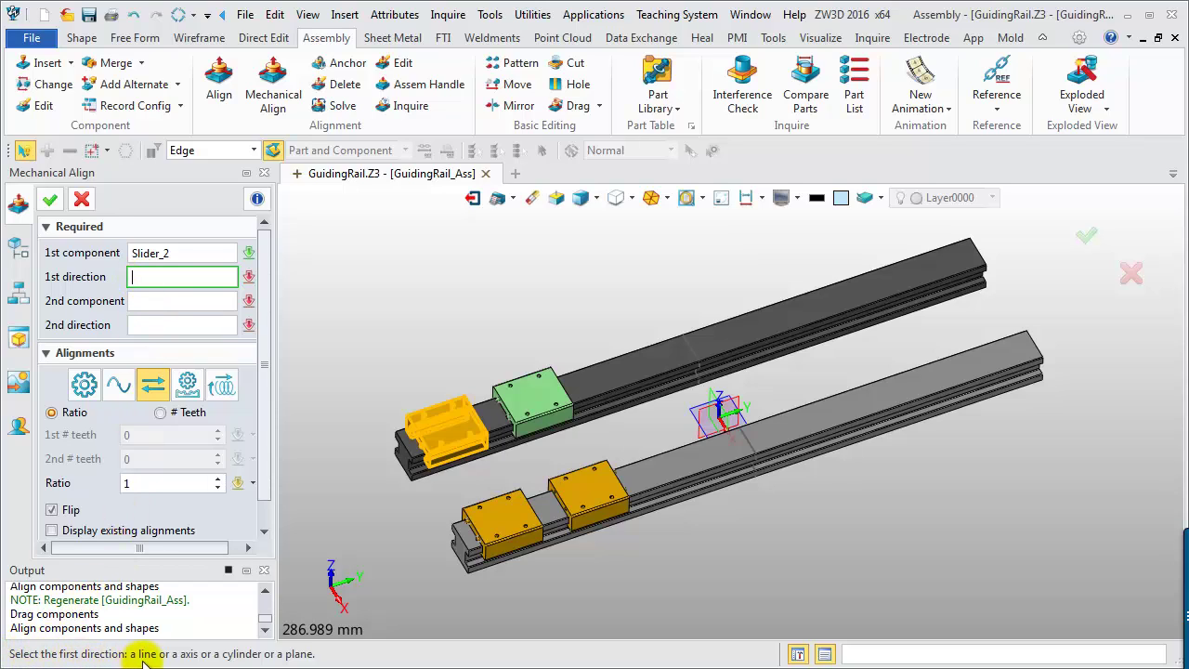
{"action": "left_click", "coordinate": [253, 150]}
{"action": "left_click", "coordinate": [196, 184]}
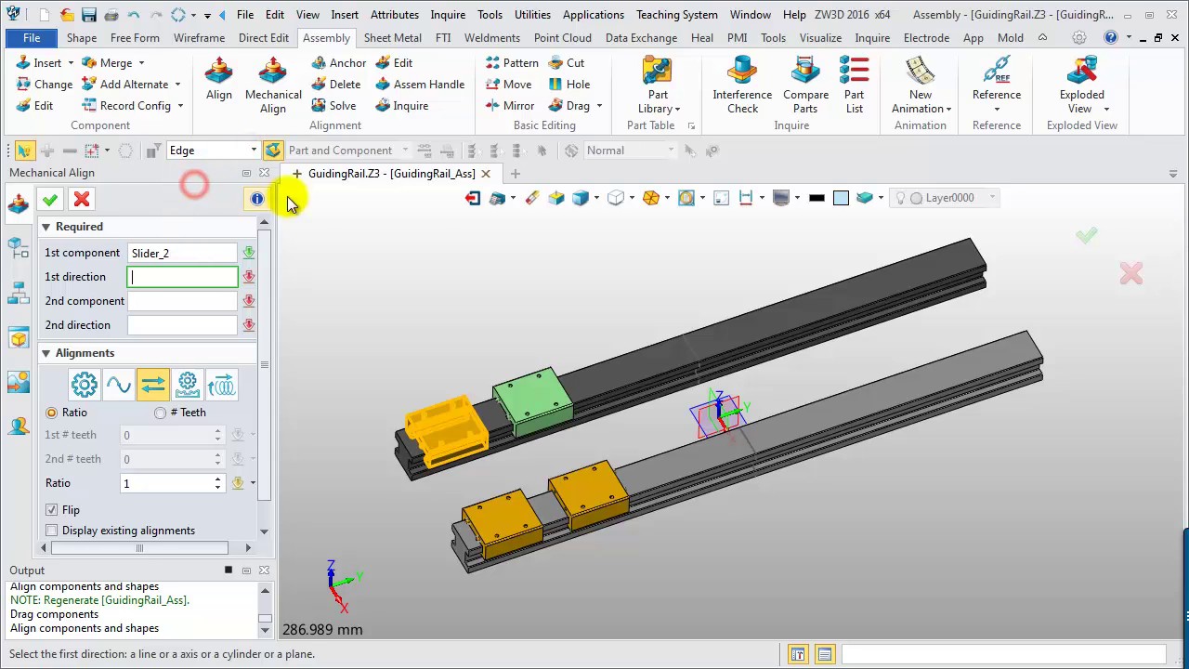
{"action": "scroll", "coordinate": [579, 411], "scroll_direction": "up", "scroll_amount": 3}
{"action": "left_click", "coordinate": [578, 348]}
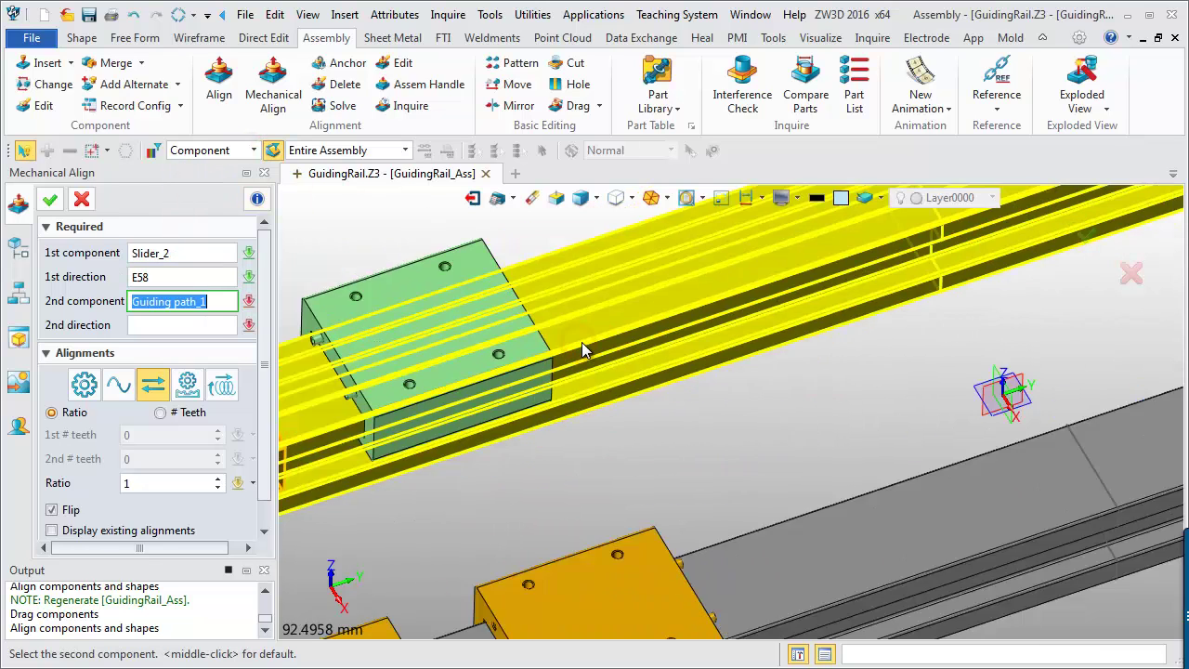
{"action": "scroll", "coordinate": [581, 342], "scroll_direction": "down", "scroll_amount": 5}
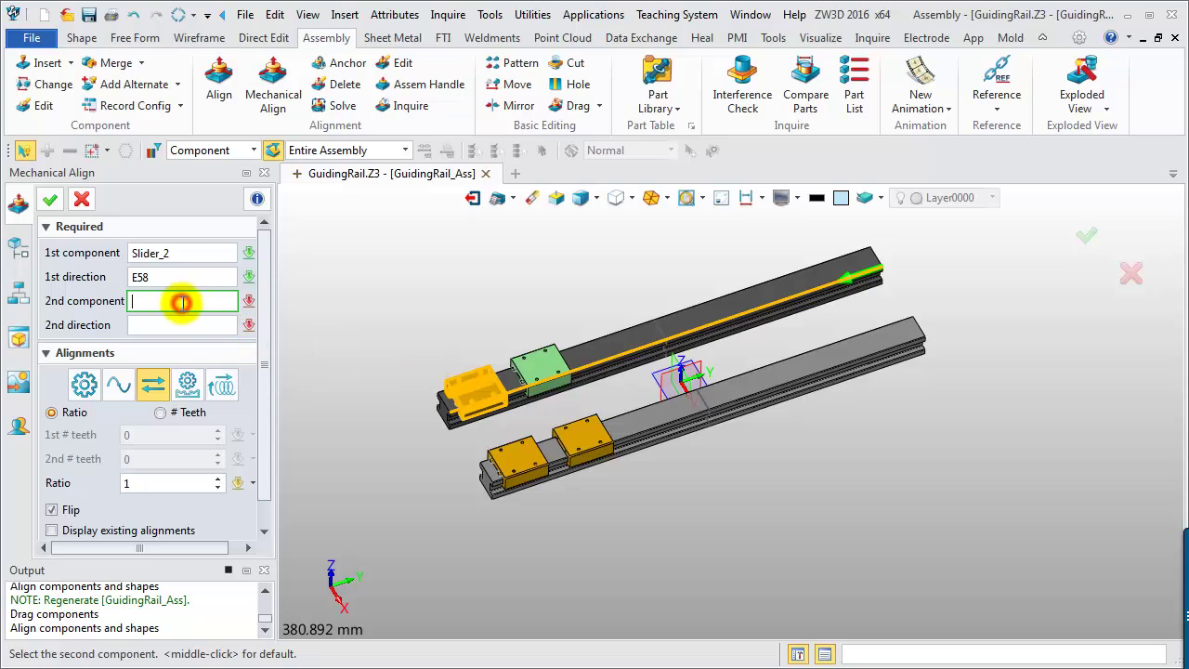
Pick the lower rail's Slider and edge E84 as second direction, and apply ratio 1 without Flip
{"action": "left_click", "coordinate": [520, 465]}
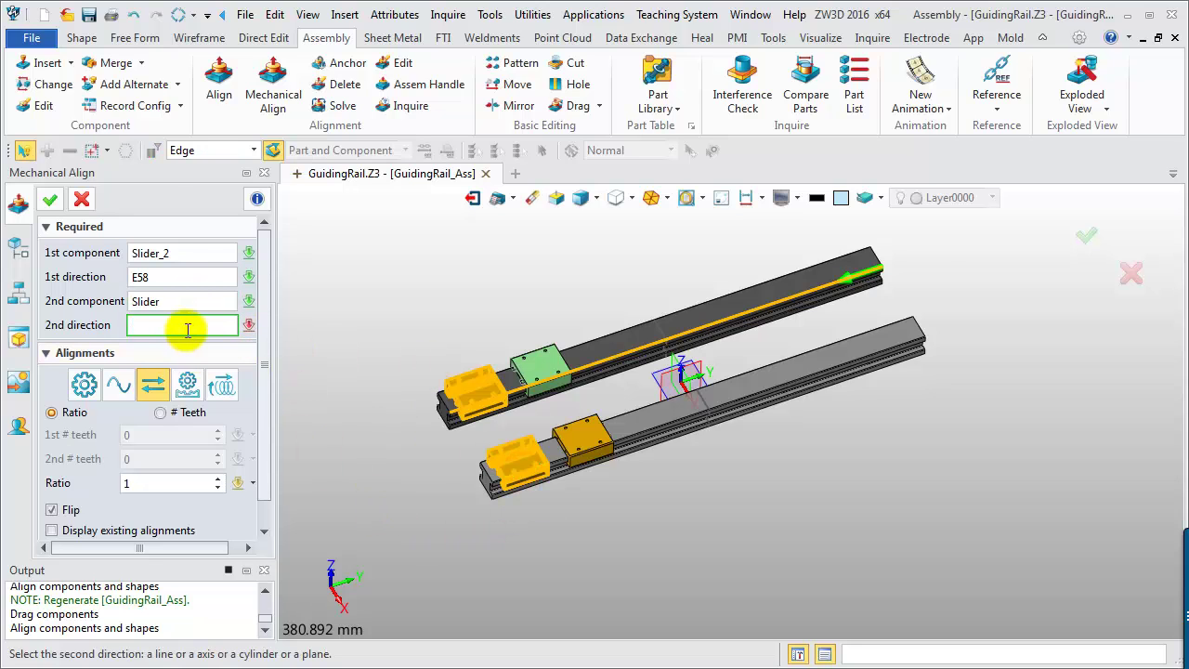
{"action": "scroll", "coordinate": [623, 404], "scroll_direction": "up", "scroll_amount": 4}
{"action": "left_click", "coordinate": [631, 420]}
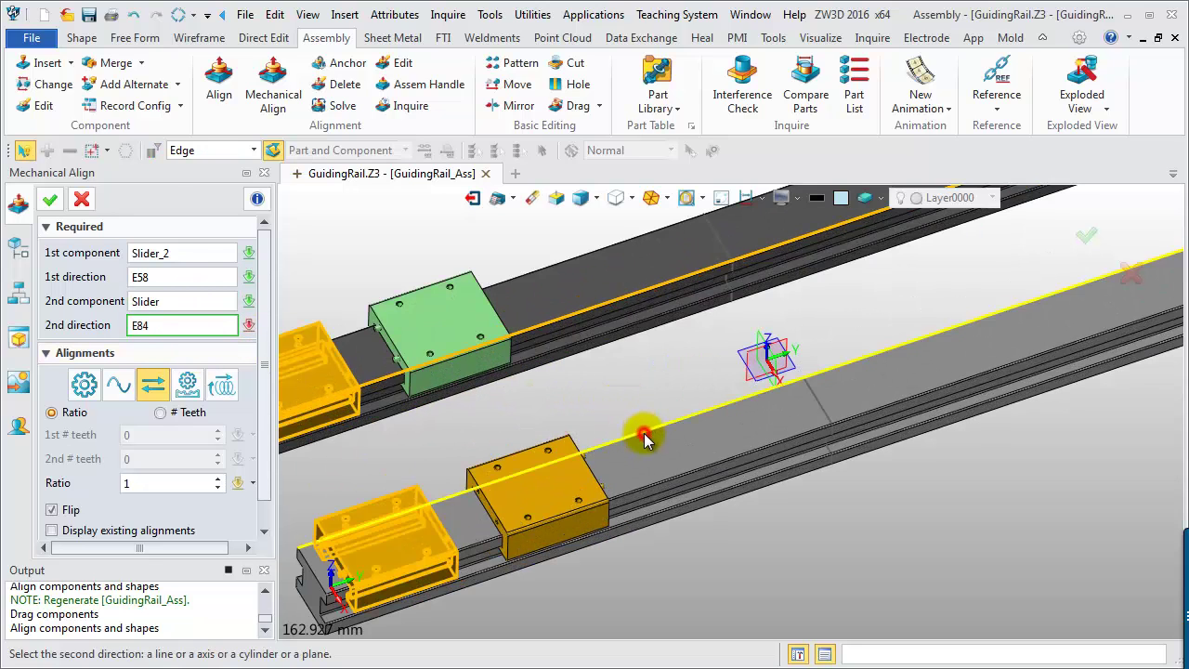
{"action": "scroll", "coordinate": [619, 381], "scroll_direction": "down", "scroll_amount": 5}
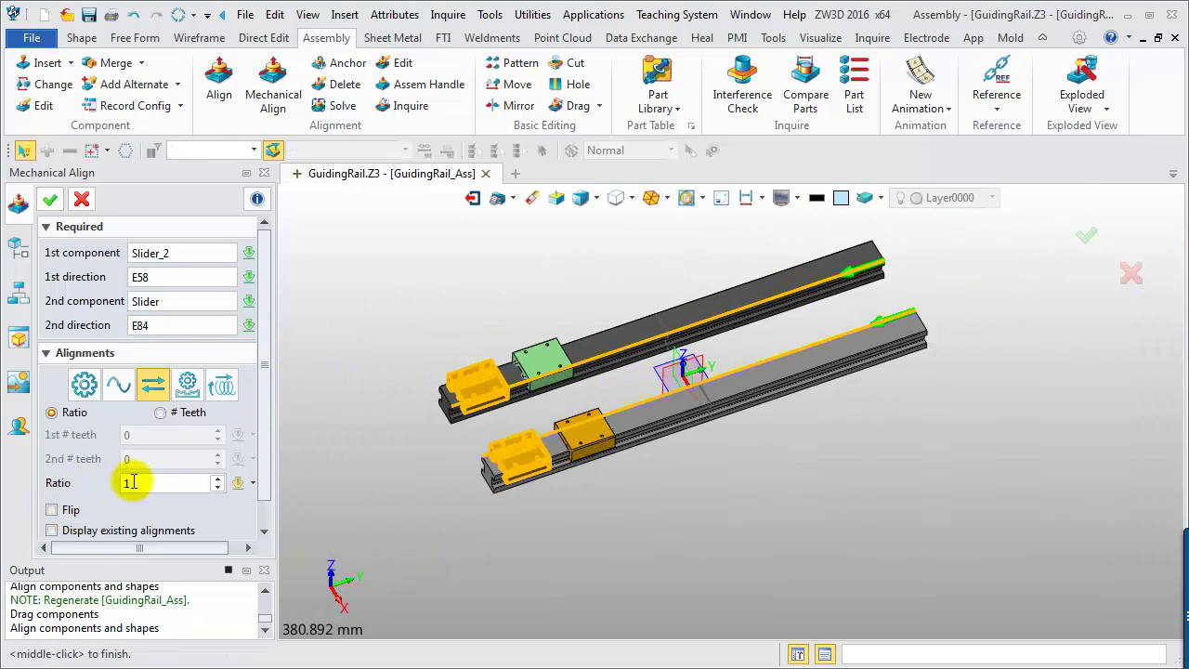
{"action": "left_click", "coordinate": [52, 202]}
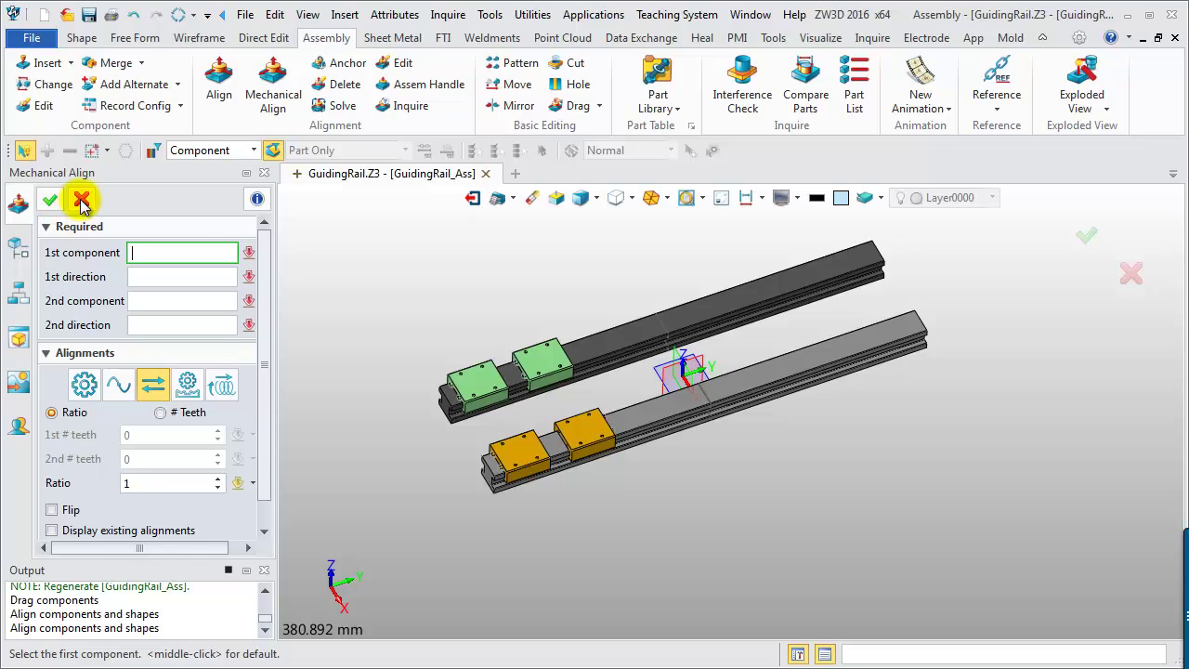
Close Mechanical Align and select the new Linear Coupling alignment in the tree
{"action": "left_click", "coordinate": [81, 202]}
{"action": "scroll", "coordinate": [260, 273], "scroll_direction": "down", "scroll_amount": 3}
{"action": "left_click", "coordinate": [176, 537]}
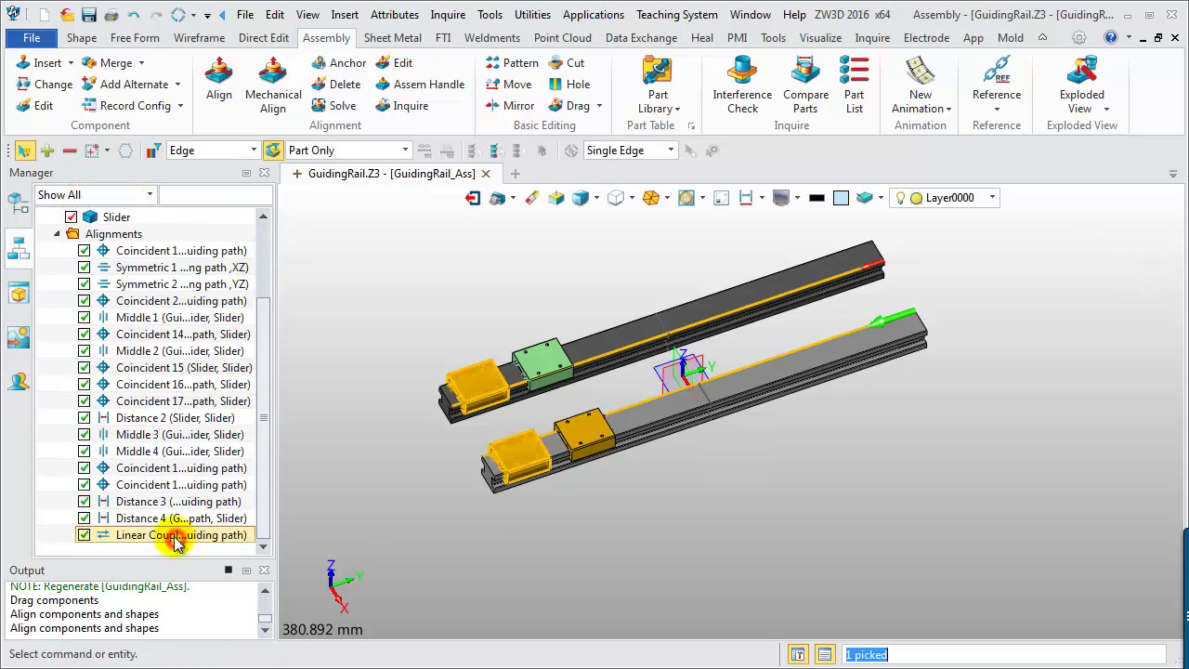
With the pick filter set to All, drag the green slider near the upper rail's left end
{"action": "left_click", "coordinate": [568, 106]}
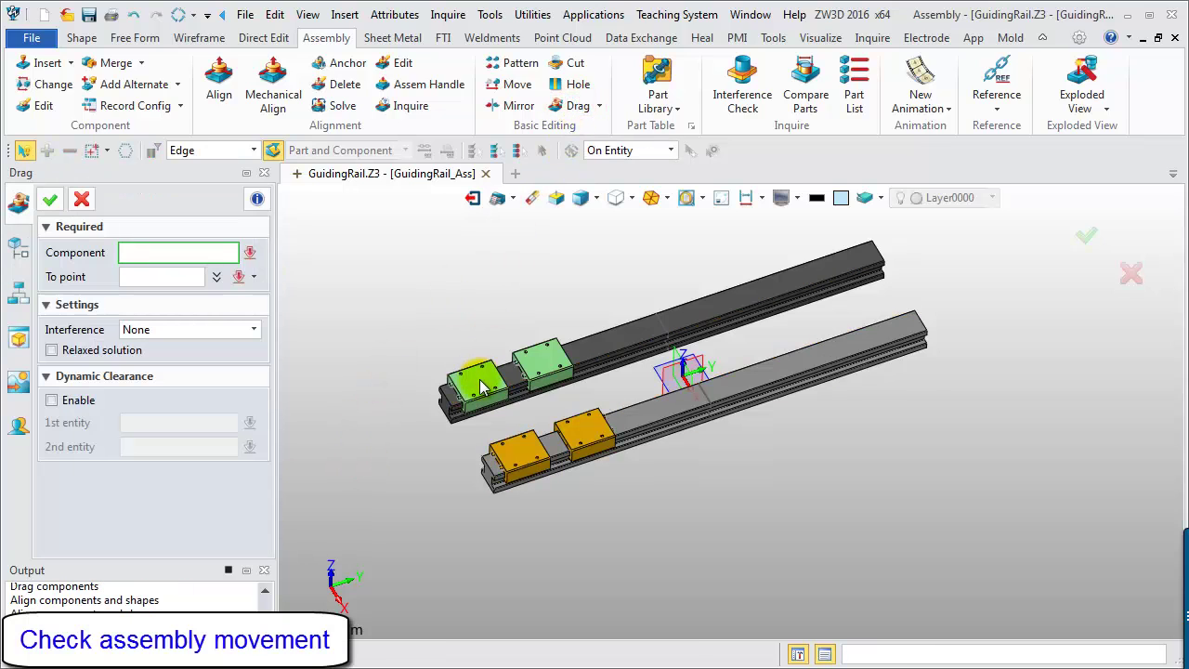
{"action": "left_click", "coordinate": [239, 154]}
{"action": "left_click", "coordinate": [205, 176]}
{"action": "left_click", "coordinate": [472, 381]}
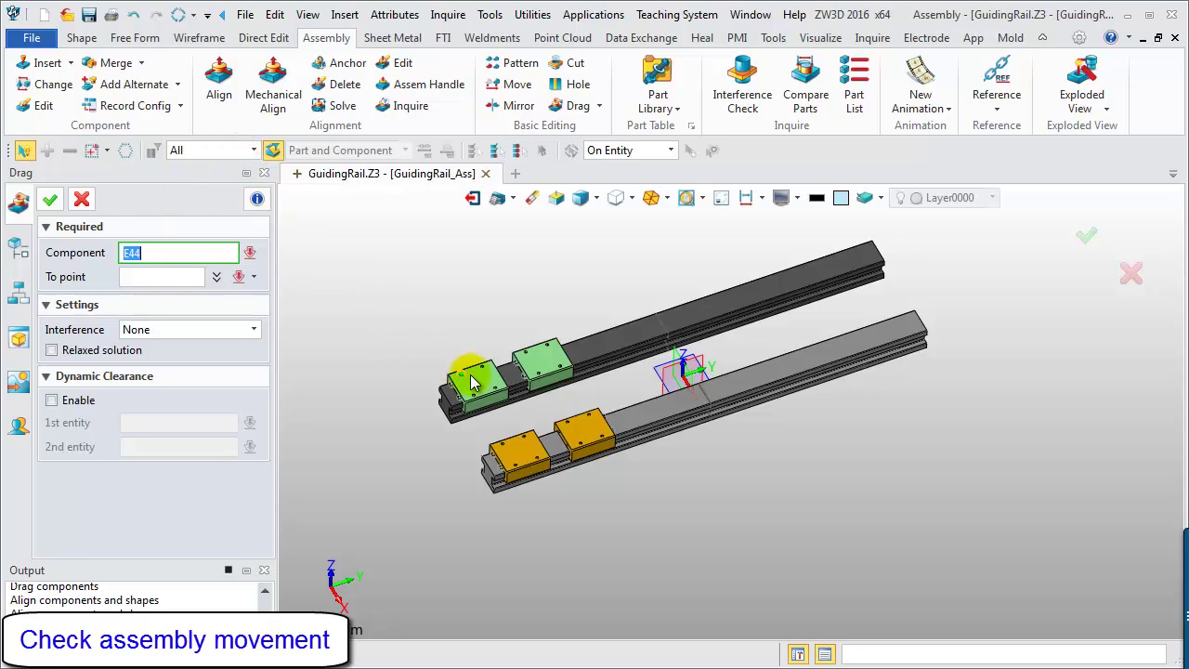
{"action": "left_click", "coordinate": [471, 381]}
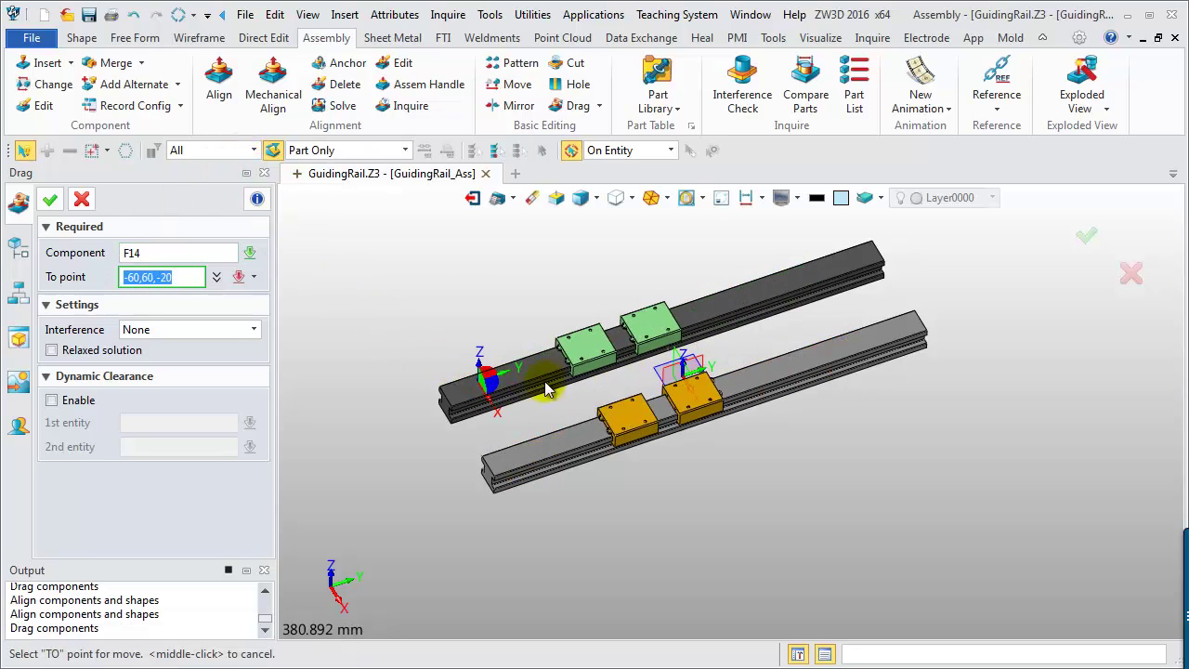
{"action": "left_click", "coordinate": [433, 393]}
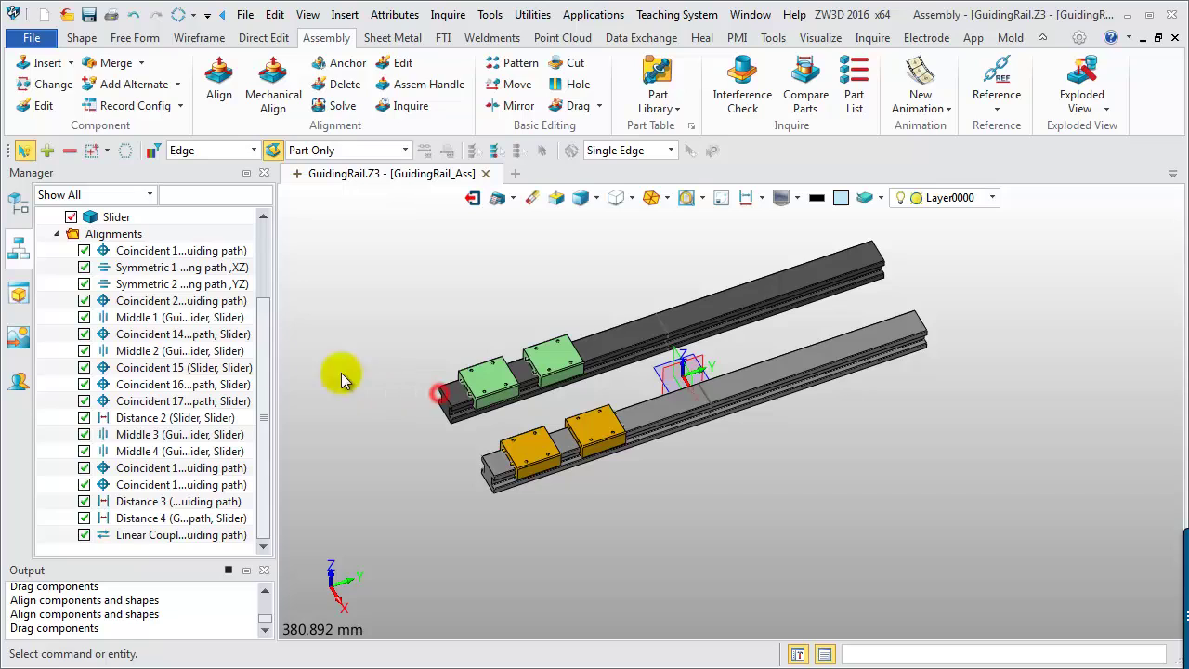
Redefine the Linear Coupling alignment with a speed ratio of 2
{"action": "right_click", "coordinate": [147, 534]}
{"action": "left_click", "coordinate": [160, 541]}
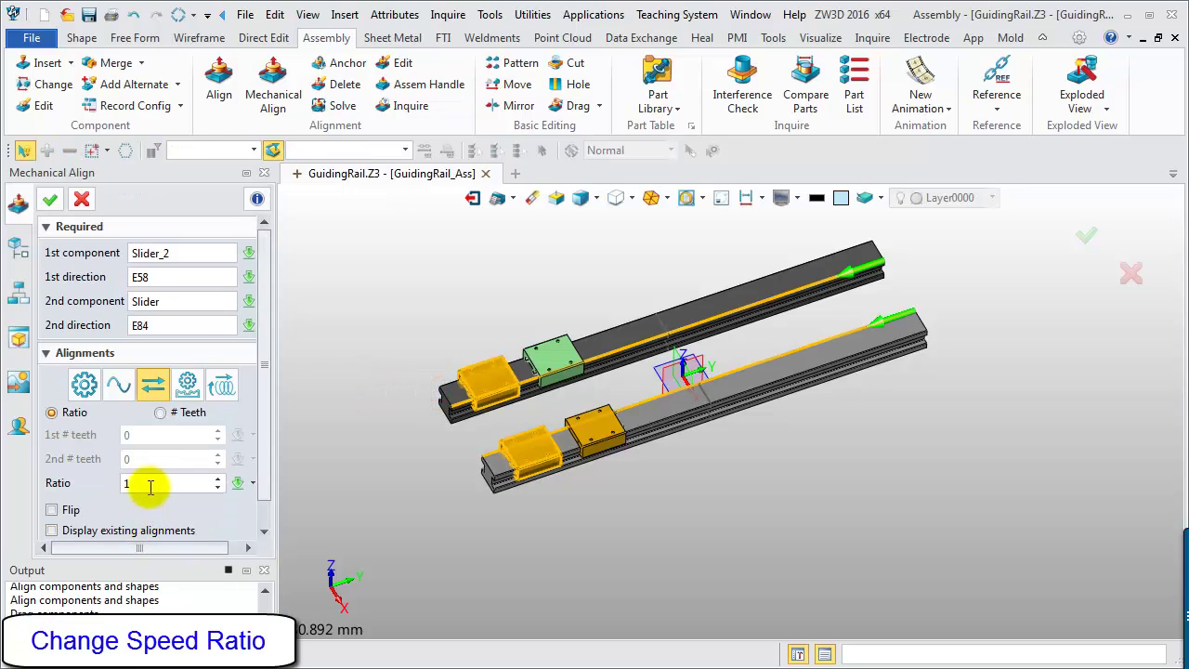
{"action": "double_click", "coordinate": [148, 484]}
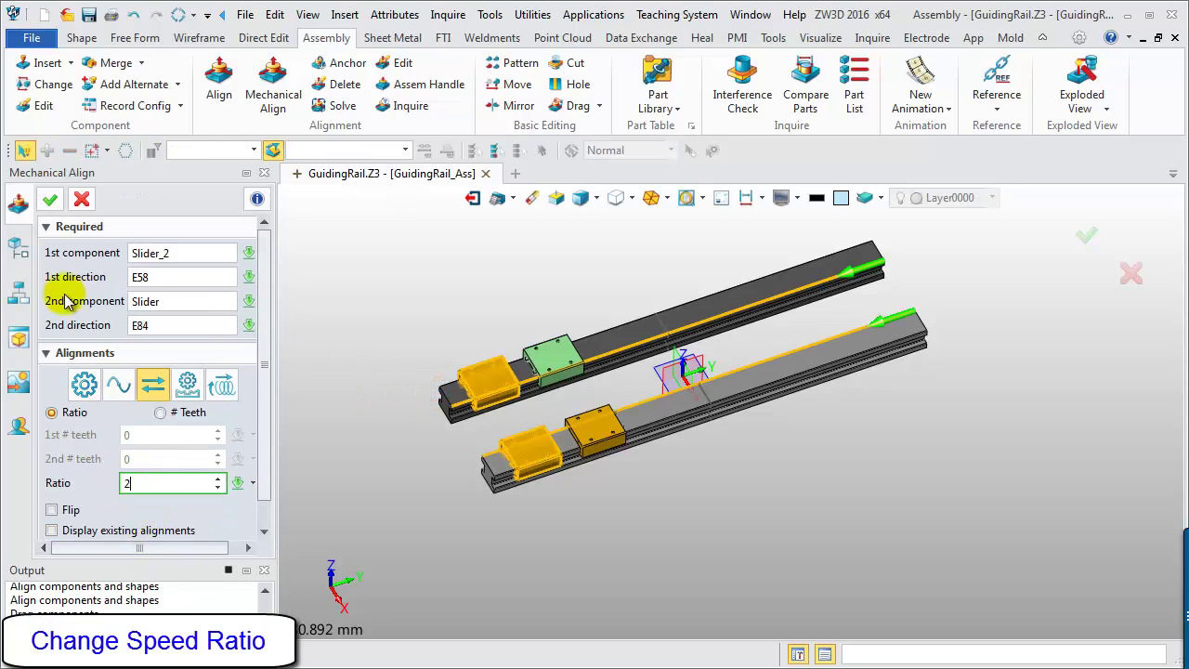
{"action": "left_click", "coordinate": [50, 198]}
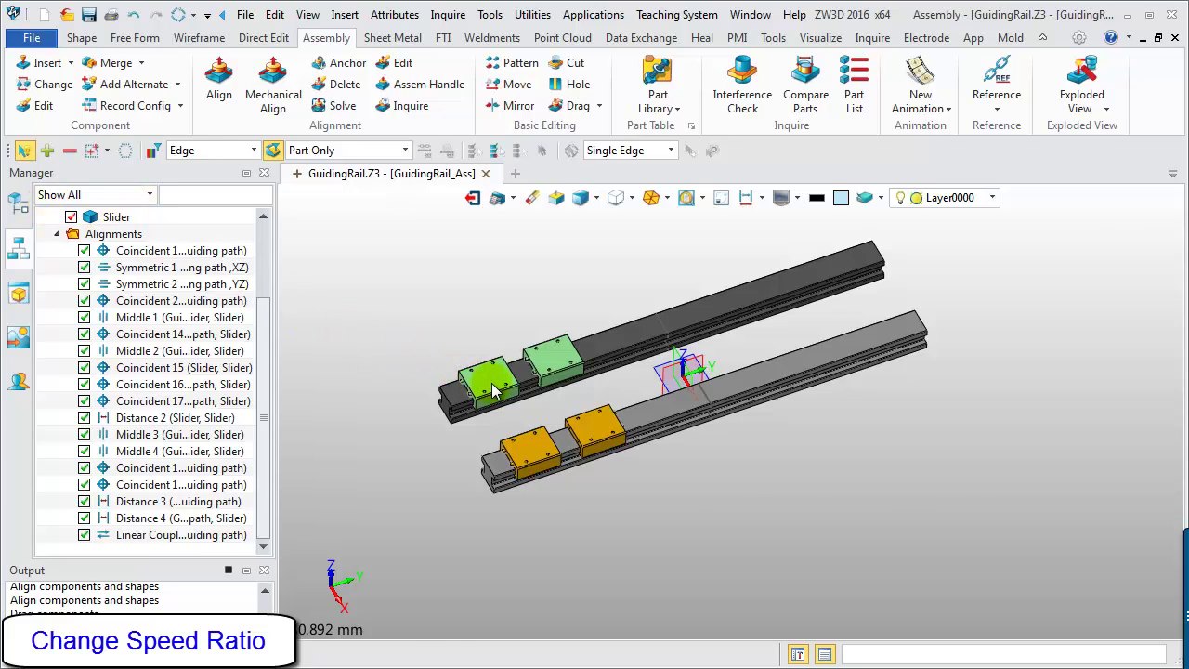
Drag a green slider along the upper rail so the lower sliders move about twice as far
{"action": "scroll", "coordinate": [493, 391], "scroll_direction": "up", "scroll_amount": 3}
{"action": "right_click", "coordinate": [388, 276]}
{"action": "left_click", "coordinate": [422, 333]}
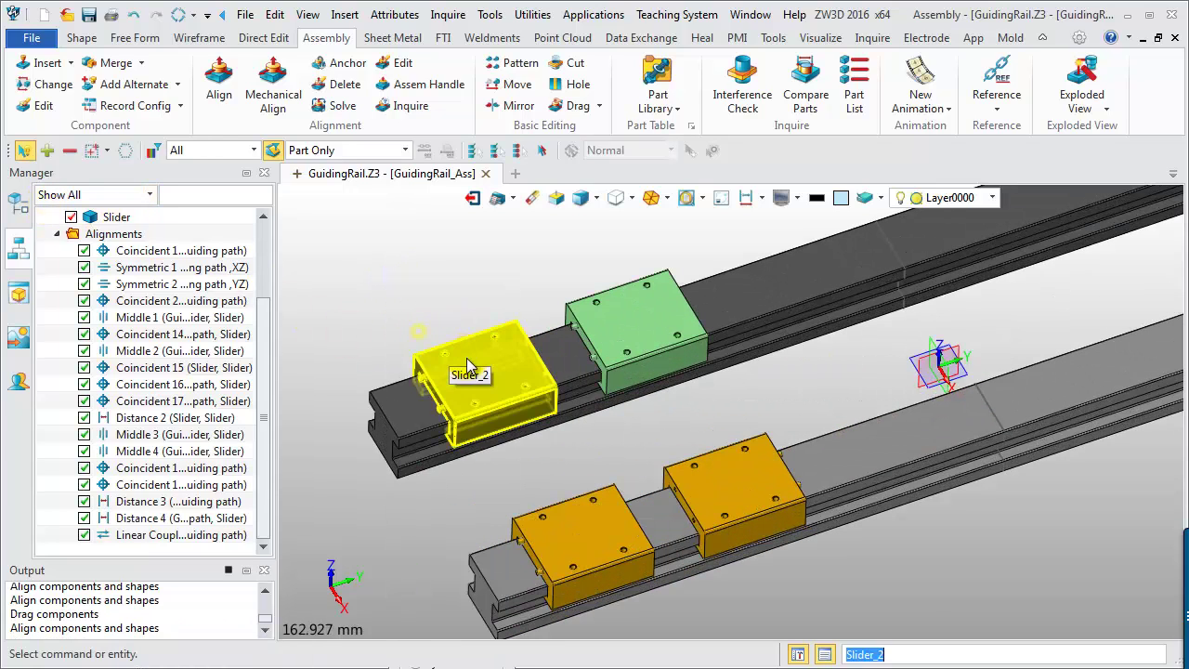
{"action": "left_click", "coordinate": [475, 368]}
{"action": "scroll", "coordinate": [475, 368], "scroll_direction": "down", "scroll_amount": 3}
{"action": "mouse_move", "coordinate": [474, 368]}
{"action": "left_mouse_down"}
{"action": "mouse_move", "coordinate": [664, 342]}
{"action": "mouse_move", "coordinate": [474, 390]}
{"action": "left_mouse_up"}
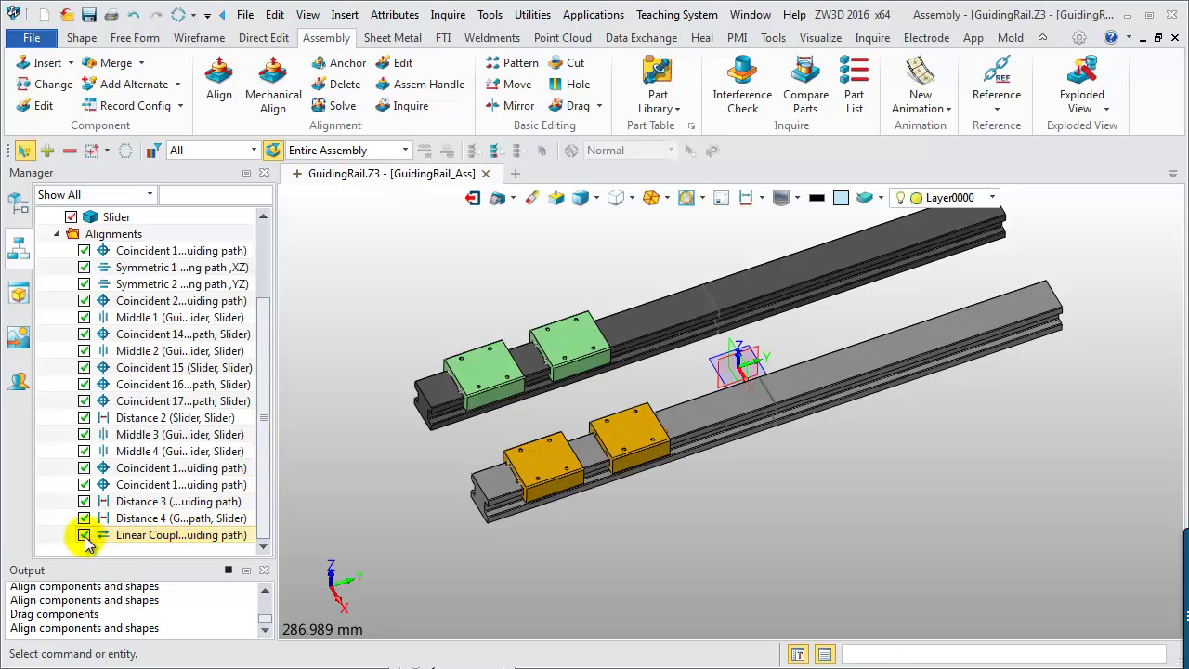
Suppress the coupling, move an orange slider to its rail's far right end, then re-enable it
{"action": "left_click", "coordinate": [85, 536]}
{"action": "left_click_drag", "start_coordinate": [648, 454], "coordinate": [1007, 346]}
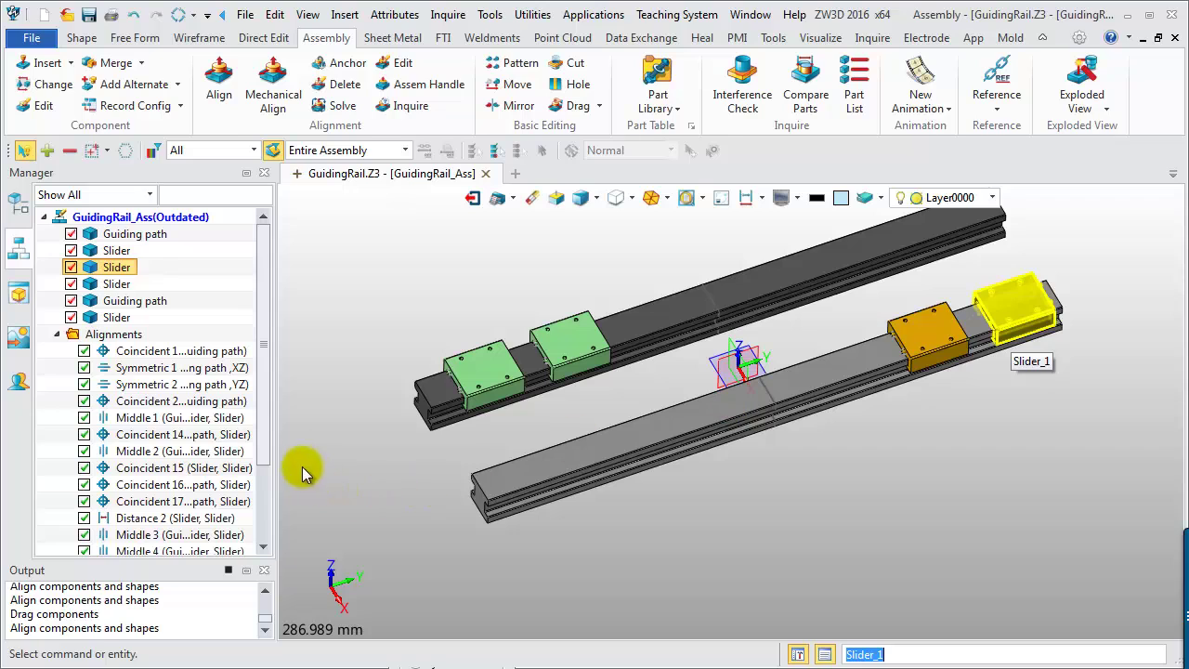
{"action": "scroll", "coordinate": [261, 465], "scroll_direction": "down", "scroll_amount": 2}
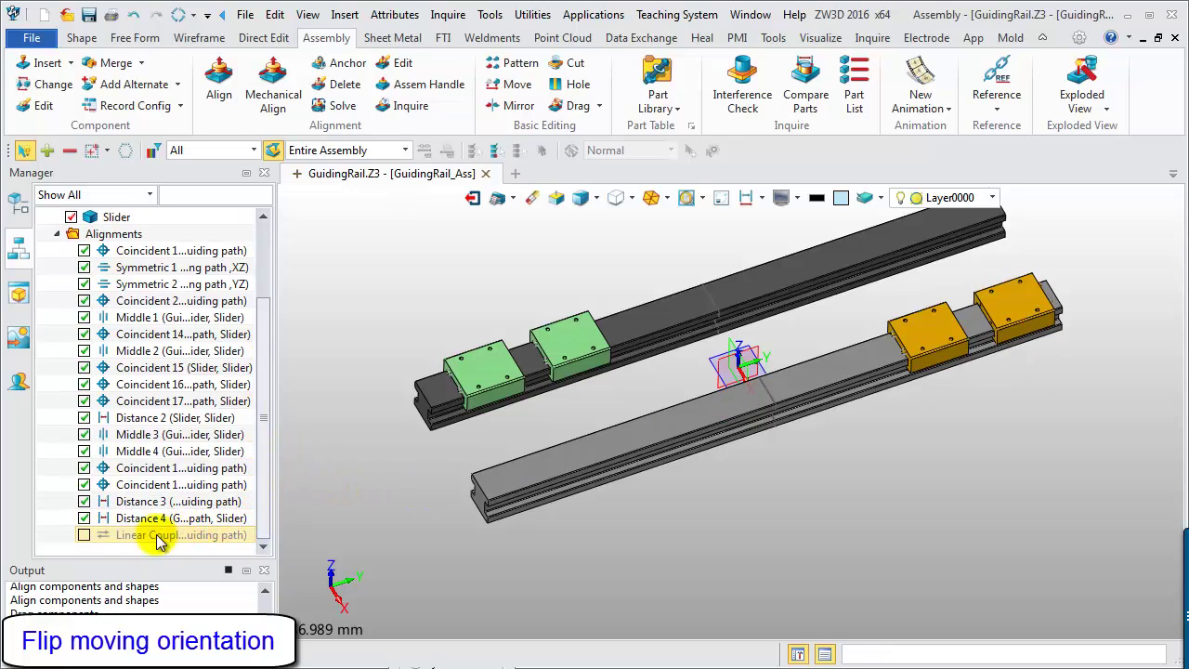
{"action": "left_click", "coordinate": [84, 536]}
Redefine the Linear Coupling with Flip enabled to reverse the sliders' relative direction
{"action": "scroll", "coordinate": [88, 493], "scroll_direction": "down", "scroll_amount": 3}
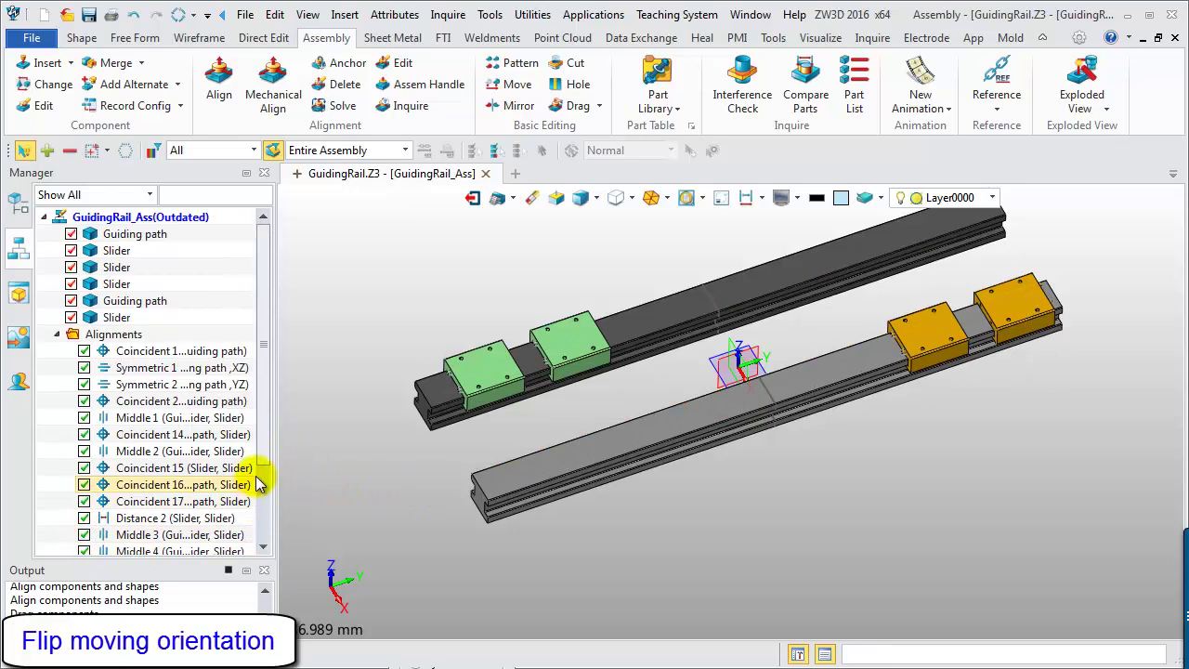
{"action": "right_click", "coordinate": [190, 544]}
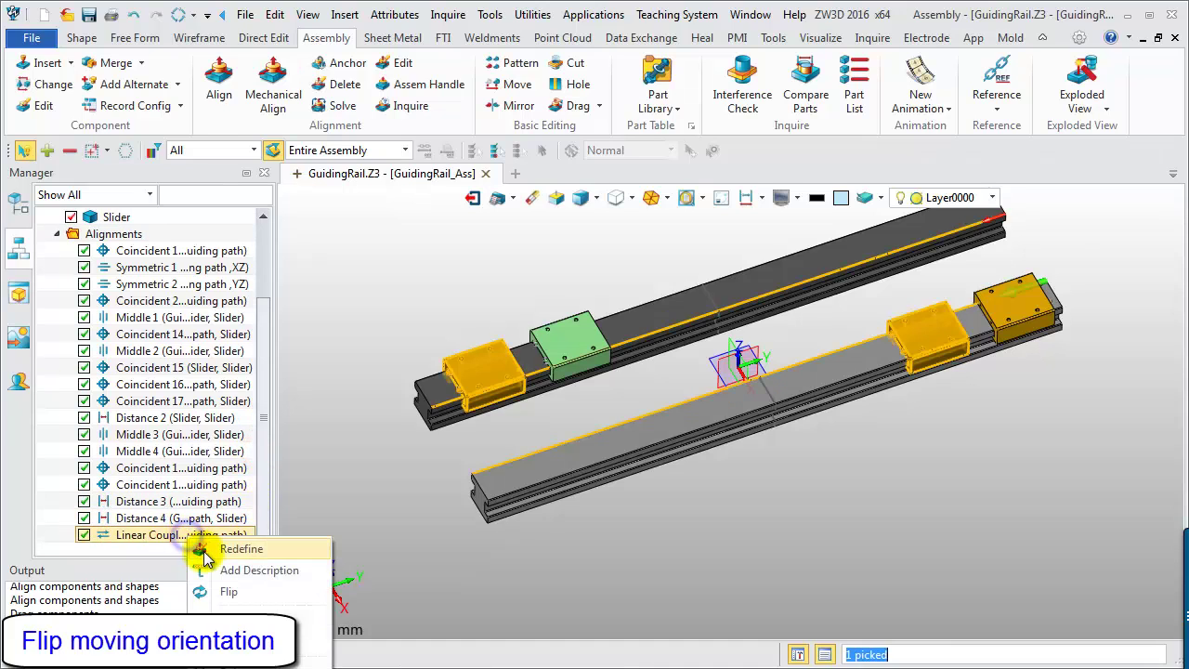
{"action": "left_click", "coordinate": [213, 543]}
{"action": "left_click", "coordinate": [53, 510]}
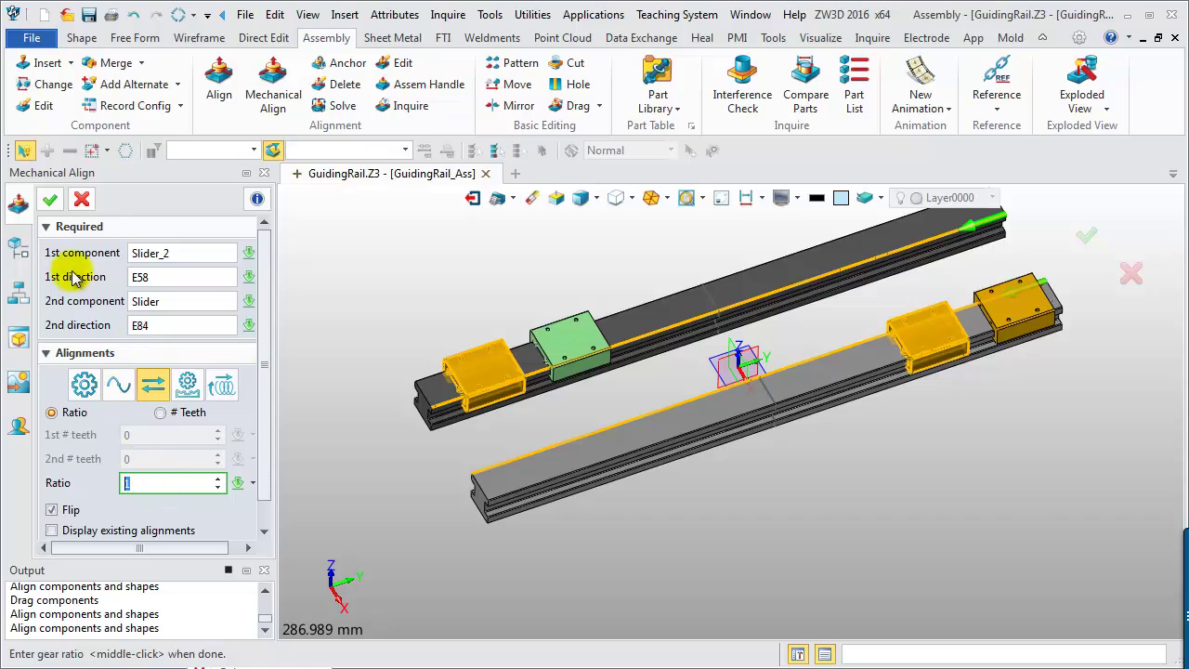
{"action": "left_click", "coordinate": [50, 199]}
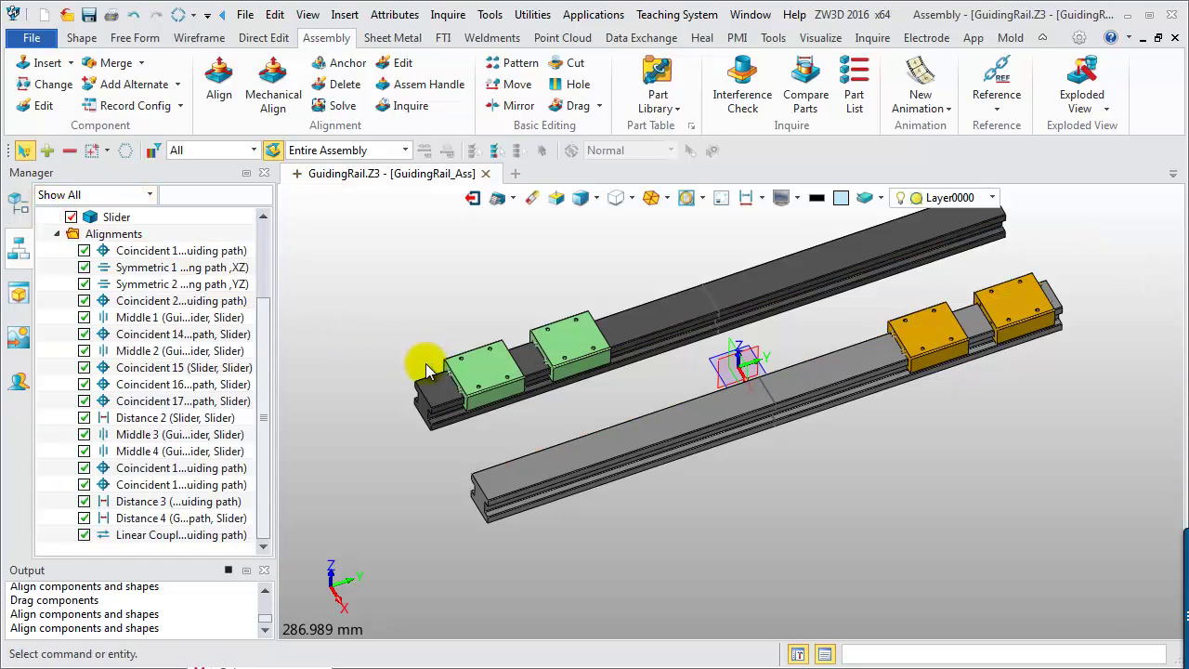
Drag the green slider along the upper rail to a new position
{"action": "left_click", "coordinate": [562, 113]}
{"action": "left_click", "coordinate": [530, 401]}
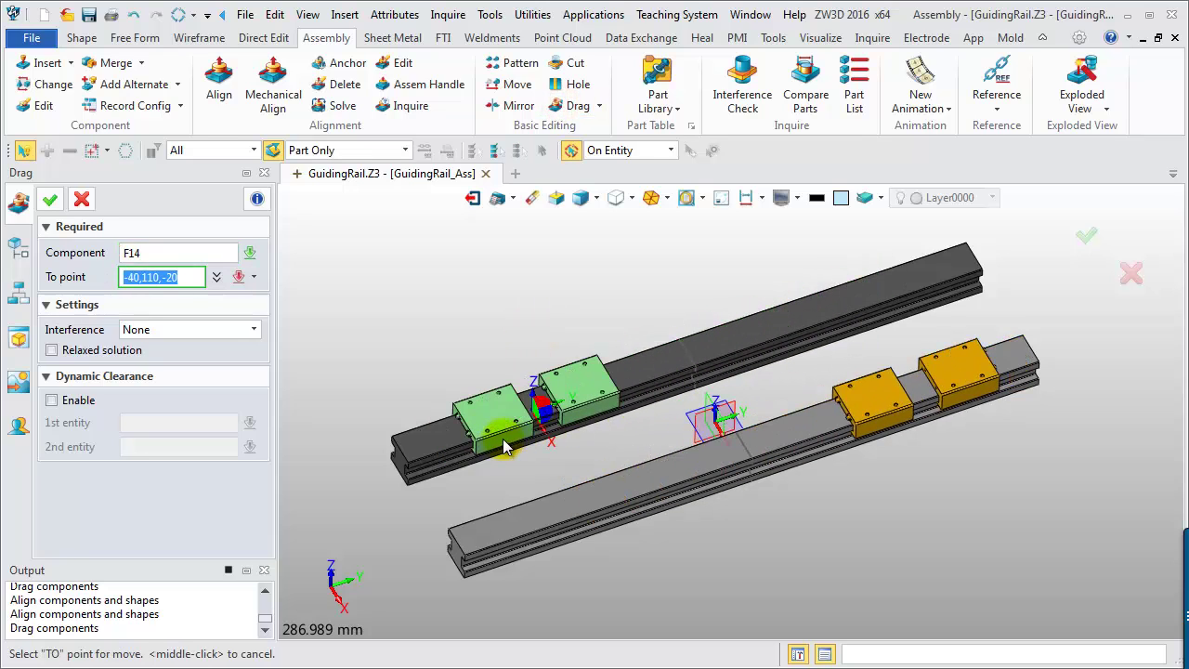
{"action": "left_click", "coordinate": [499, 442]}
Reconfirm the Linear Coupling alignment, then drag the green slider along the rail again
{"action": "double_click", "coordinate": [143, 535]}
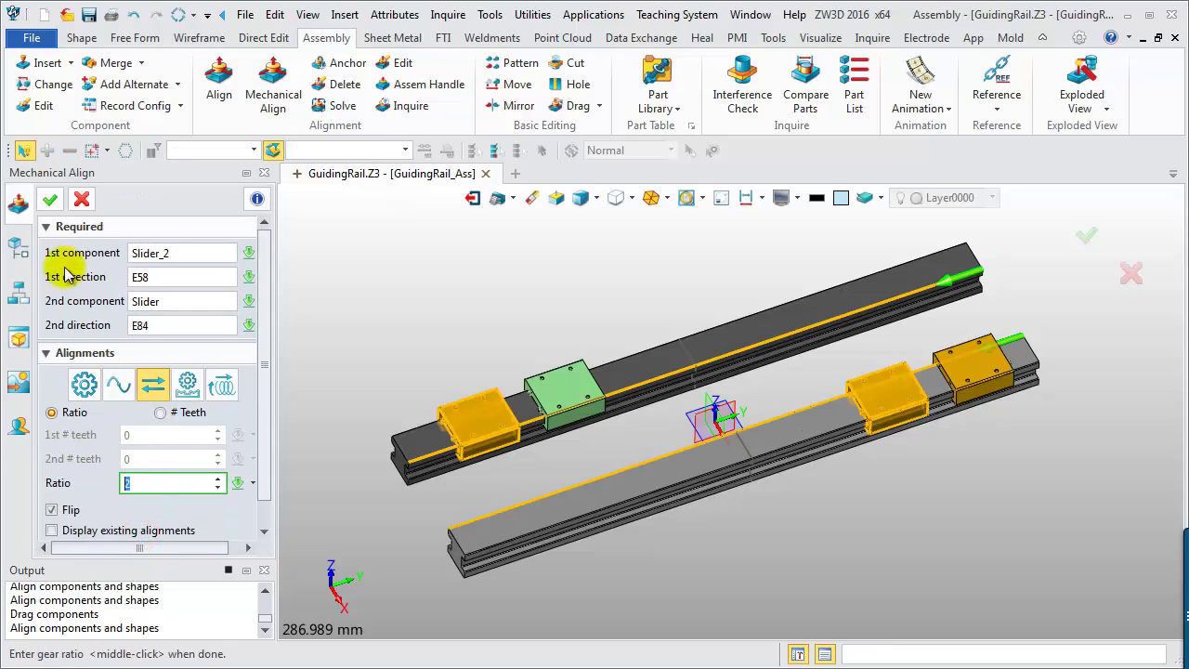
{"action": "left_click", "coordinate": [50, 199]}
{"action": "left_click", "coordinate": [558, 394]}
{"action": "left_click", "coordinate": [591, 399]}
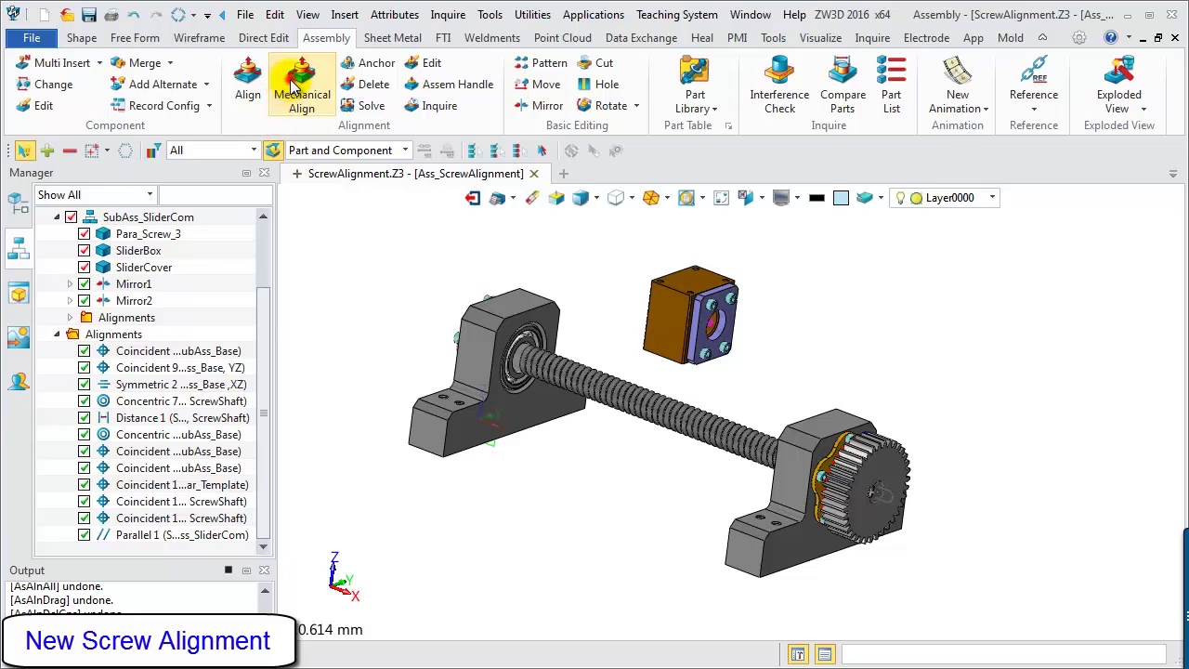
Start a Screw mechanical alignment between lead screw face F47 and the slider block's hole F7
{"action": "left_click", "coordinate": [297, 97]}
{"action": "left_click", "coordinate": [223, 338]}
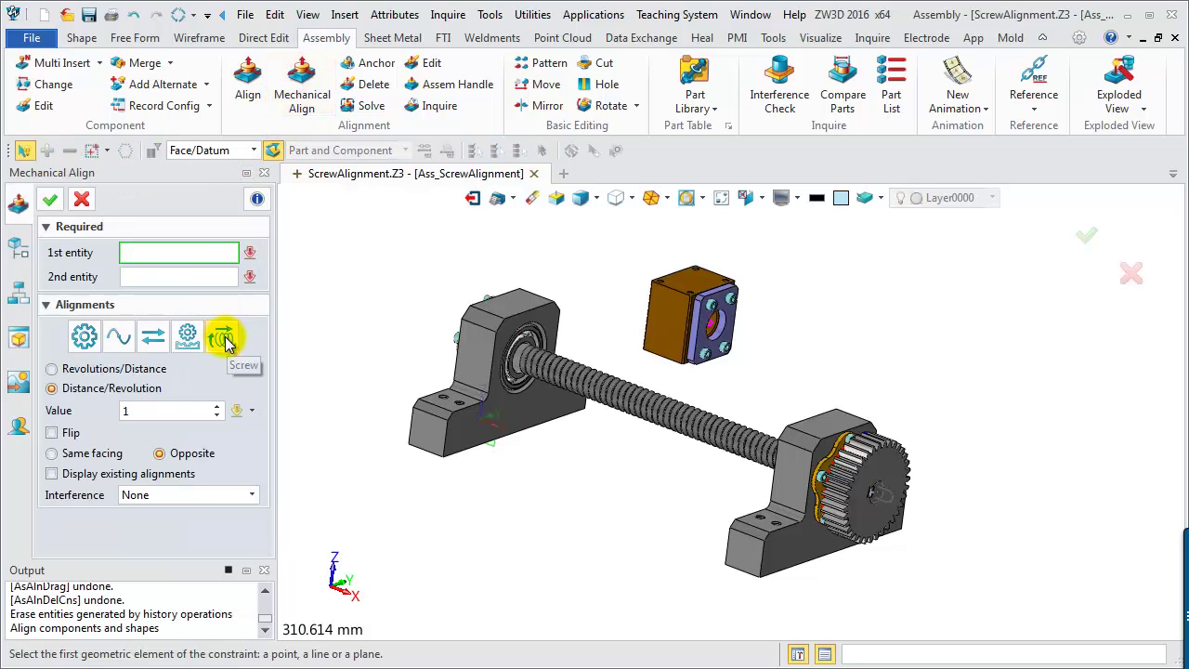
{"action": "left_click", "coordinate": [478, 340]}
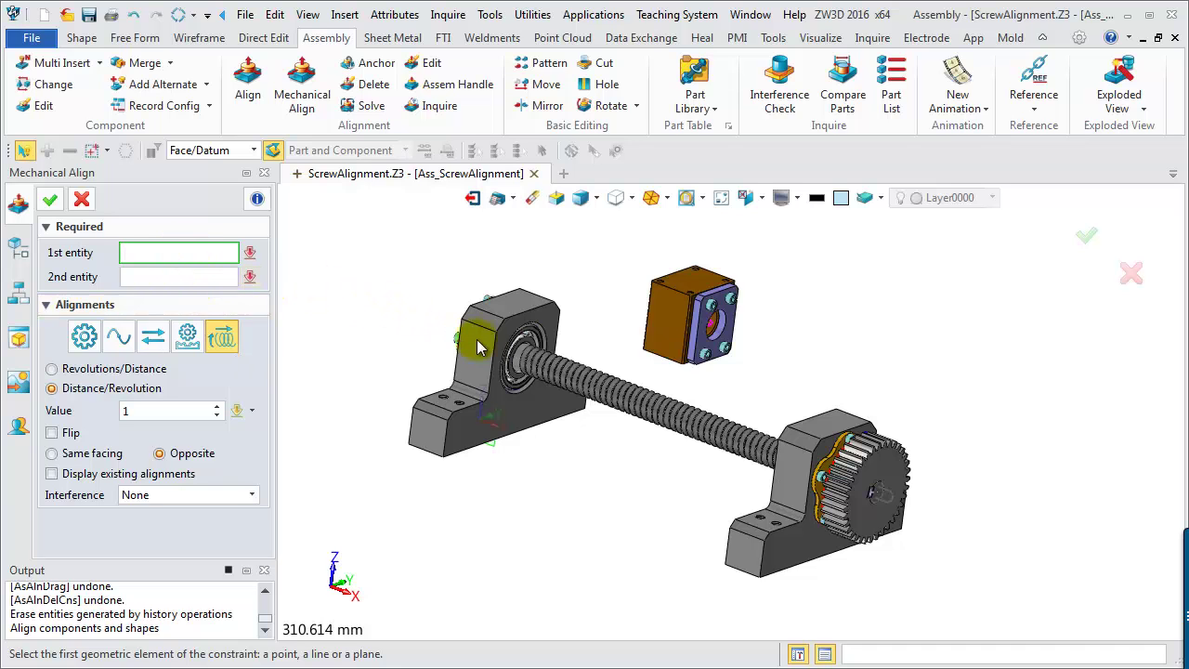
{"action": "scroll", "coordinate": [506, 351], "scroll_direction": "up", "scroll_amount": 5}
{"action": "left_click", "coordinate": [506, 351]}
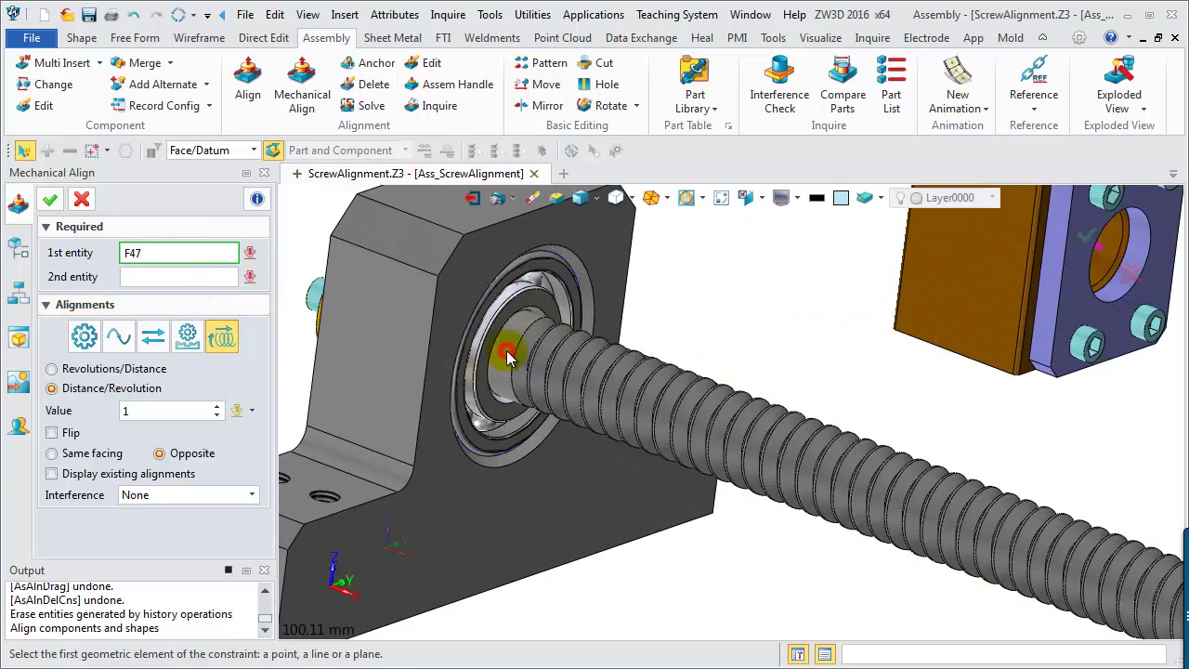
{"action": "scroll", "coordinate": [506, 351], "scroll_direction": "down", "scroll_amount": 5}
{"action": "scroll", "coordinate": [769, 313], "scroll_direction": "up", "scroll_amount": 4}
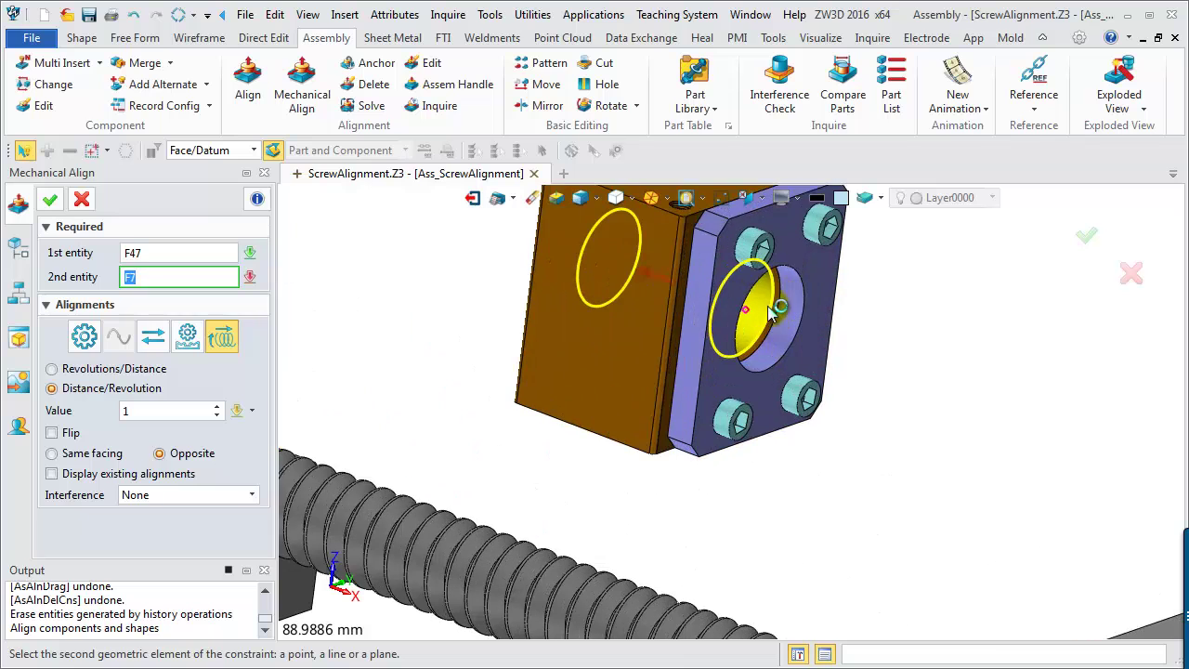
{"action": "left_click", "coordinate": [758, 314]}
{"action": "scroll", "coordinate": [758, 314], "scroll_direction": "down", "scroll_amount": 5}
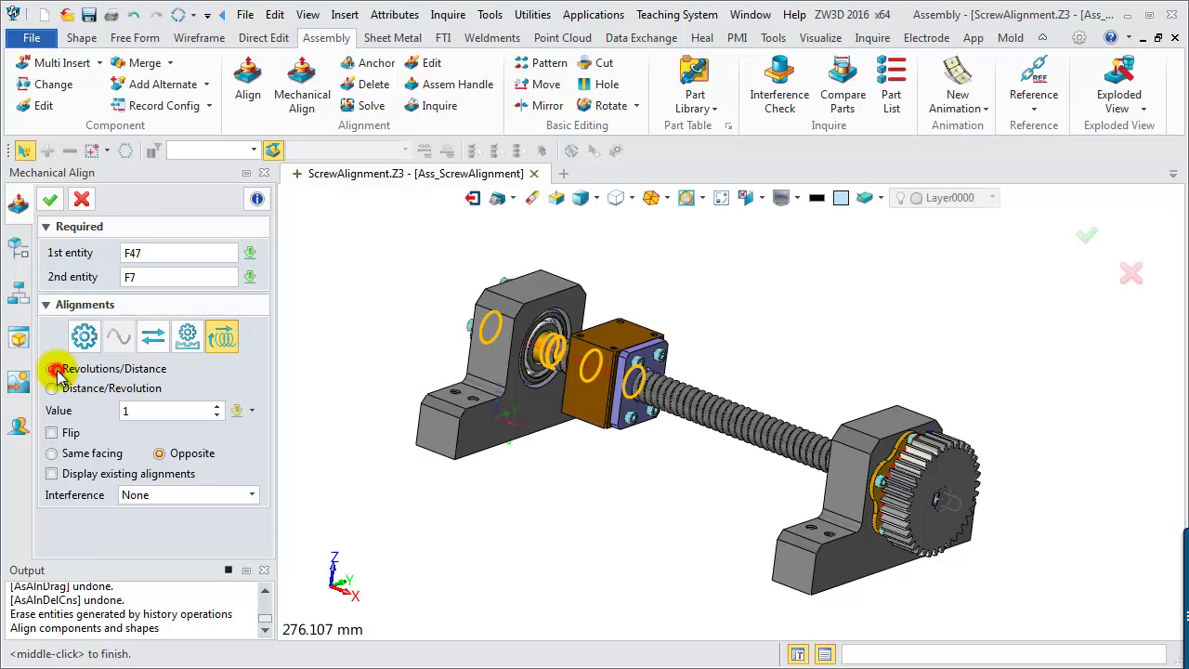
Set Revolutions/Distance to 0.01 and apply the Screw alignment
{"action": "left_click", "coordinate": [144, 410]}
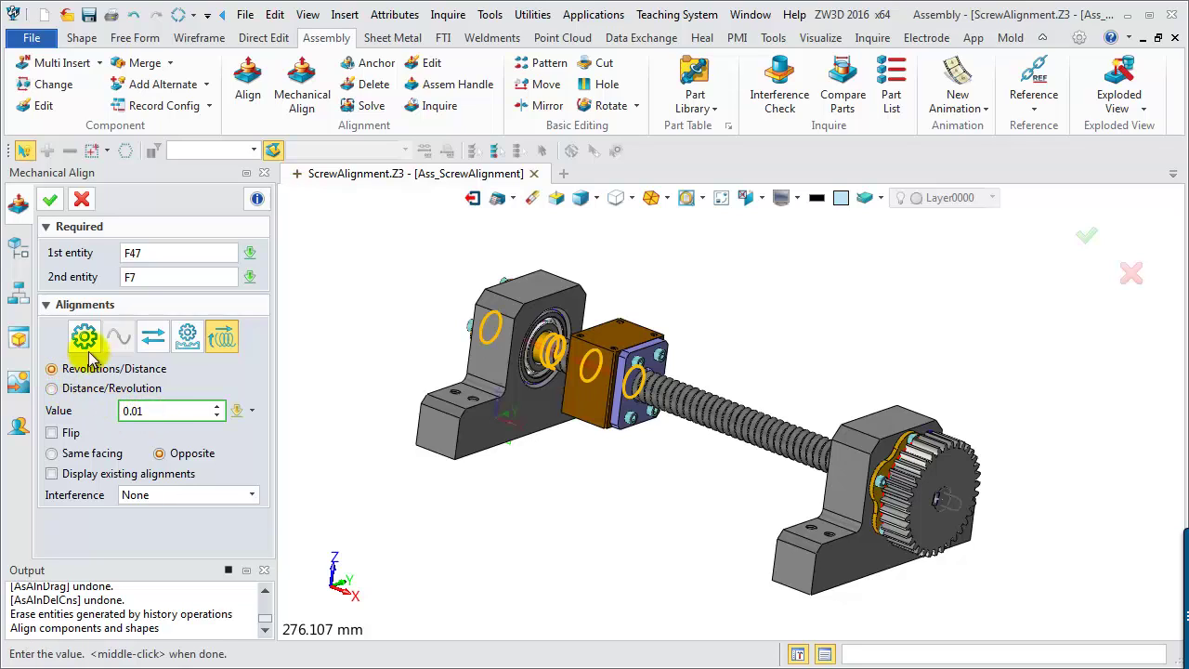
{"action": "left_click", "coordinate": [50, 199]}
{"action": "left_click", "coordinate": [80, 199]}
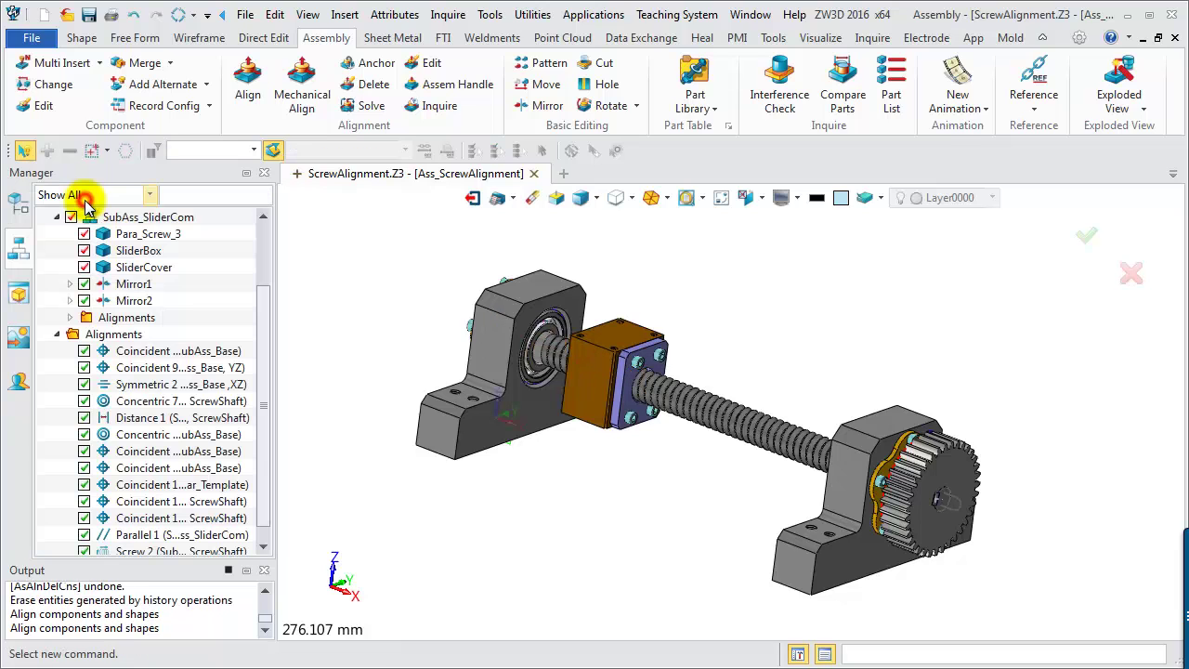
{"action": "left_click", "coordinate": [609, 106]}
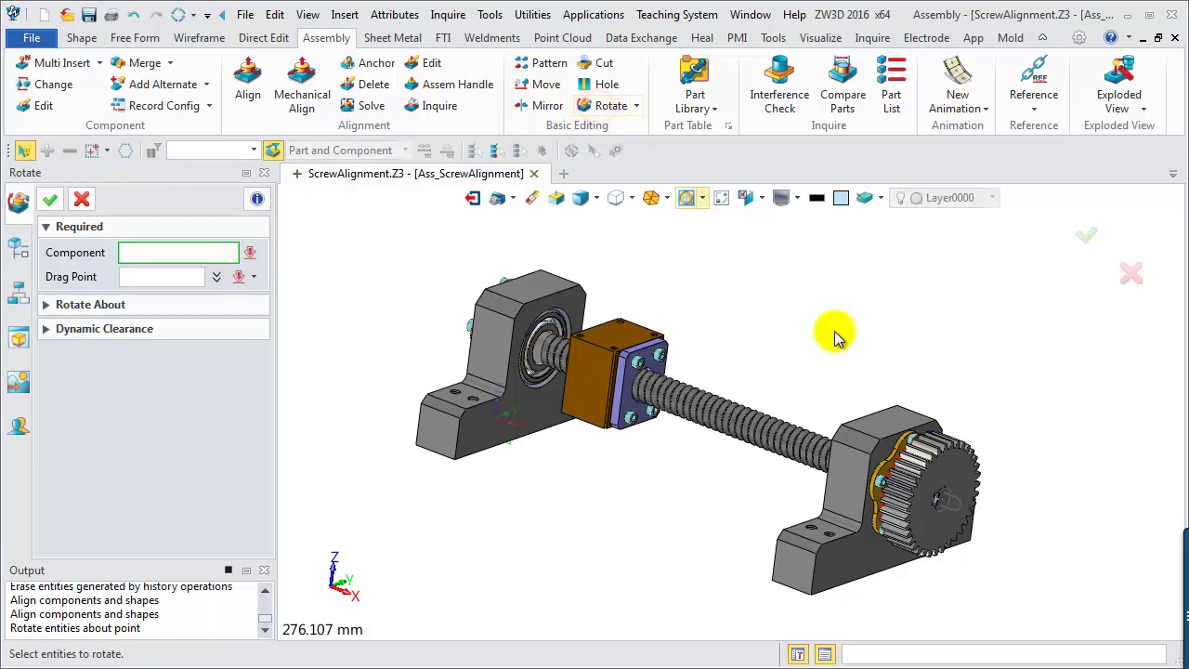